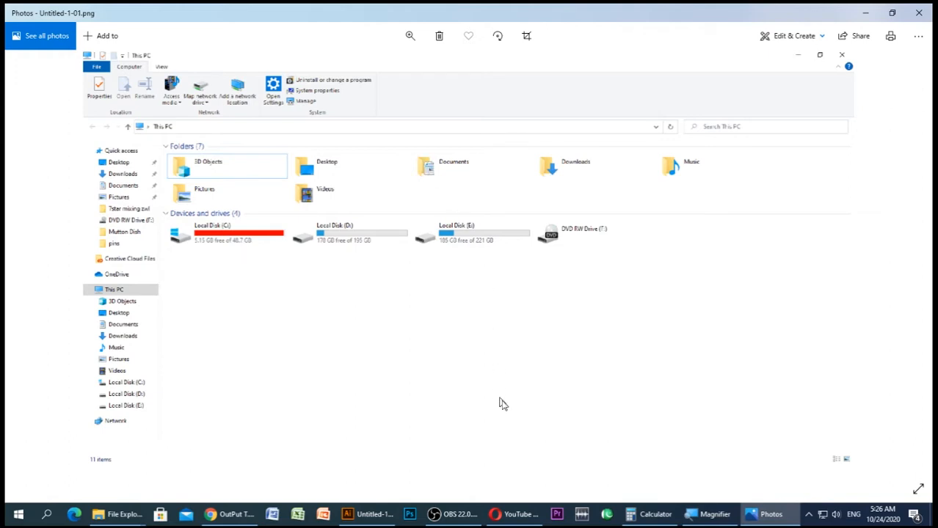
Switch to the Opera browser and search YouTube for "output tv channel"
click(513, 514)
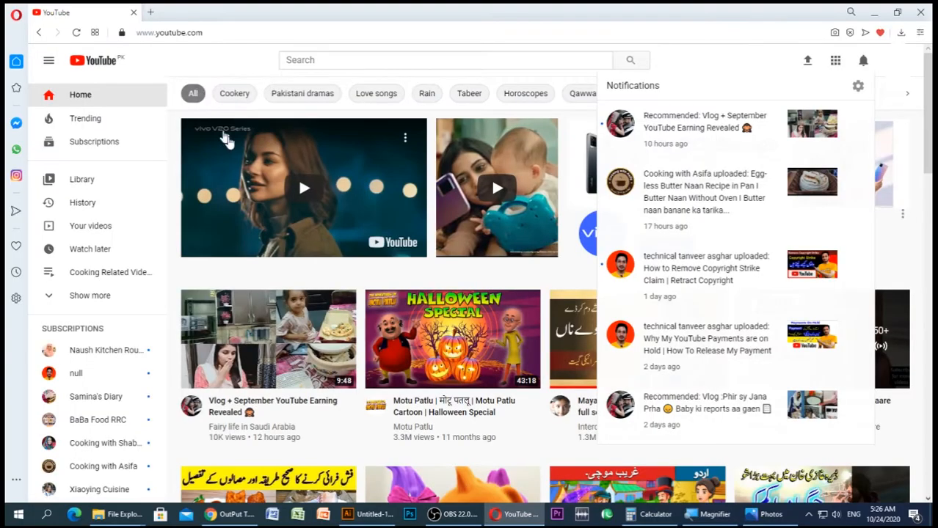
click(310, 60)
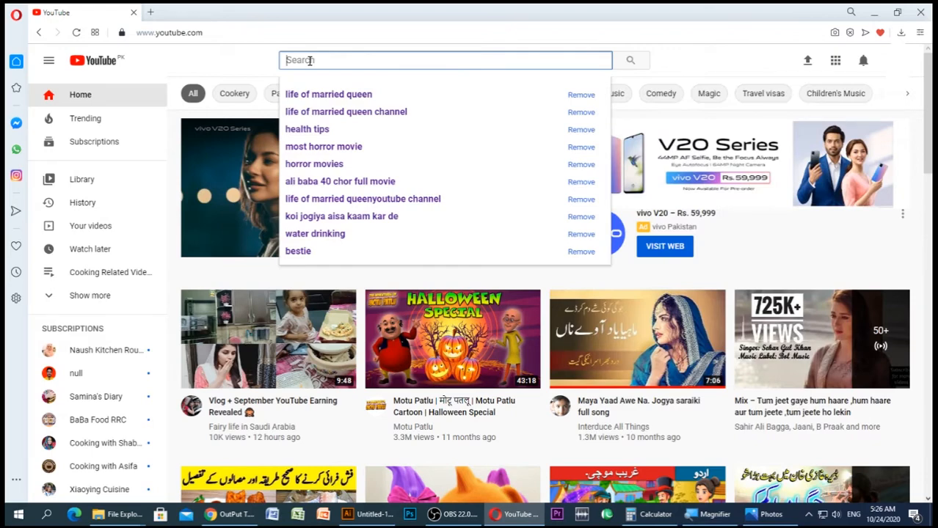
text(output tv chan)
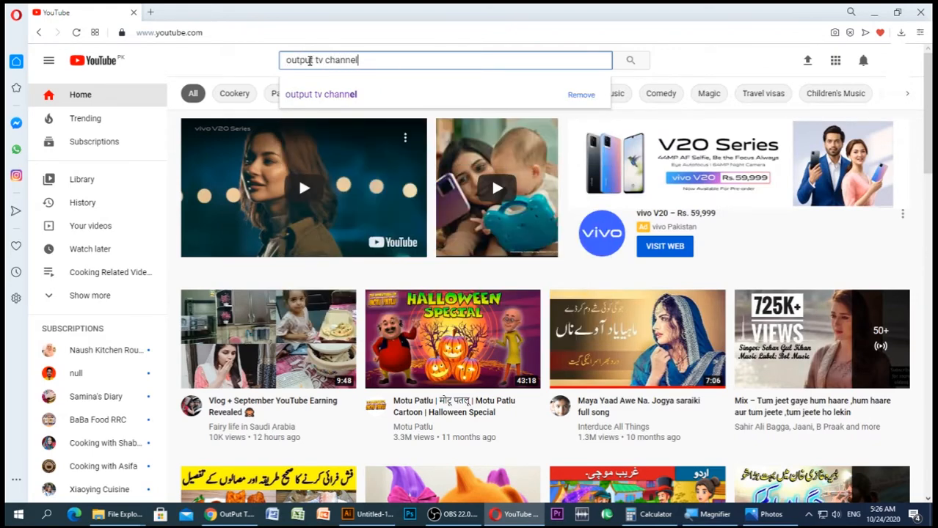
text(nel)
key(Return)
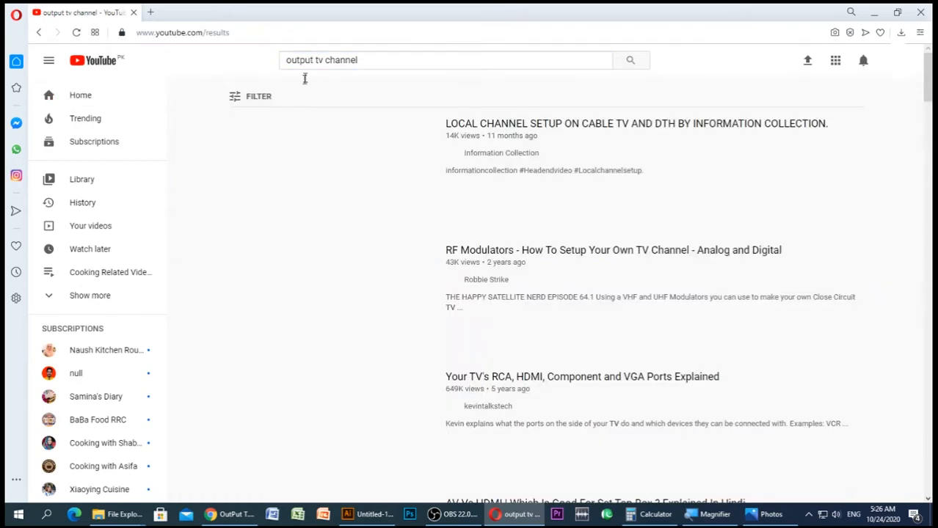
Filter the search results by the Channel type and open the OutPut T.V channel
click(236, 97)
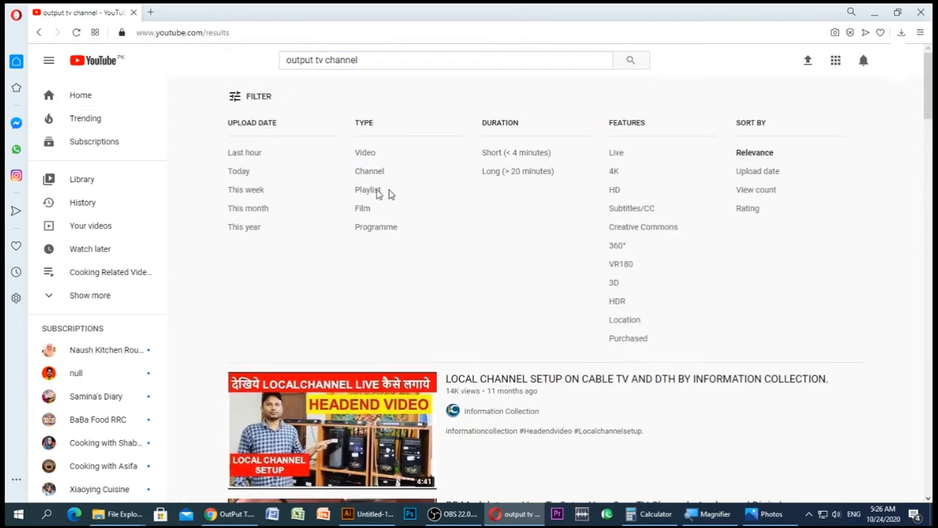
click(371, 171)
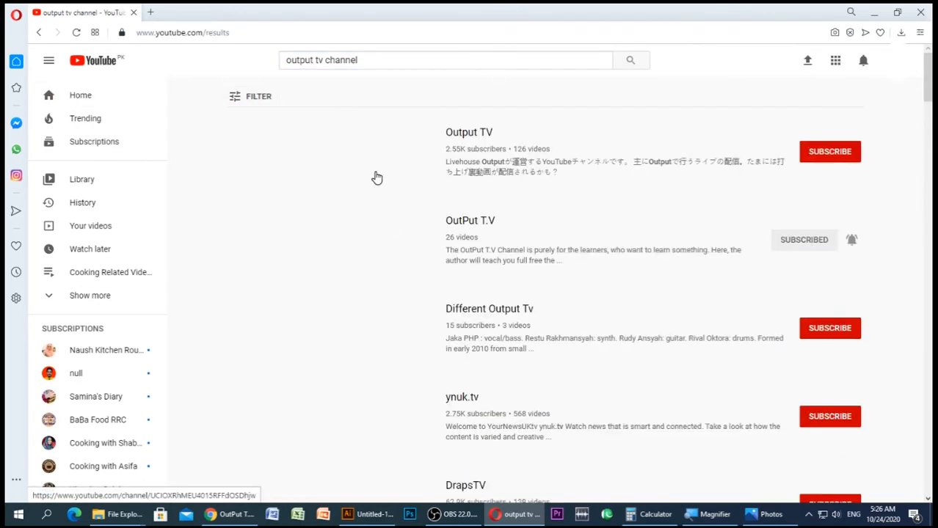
click(456, 226)
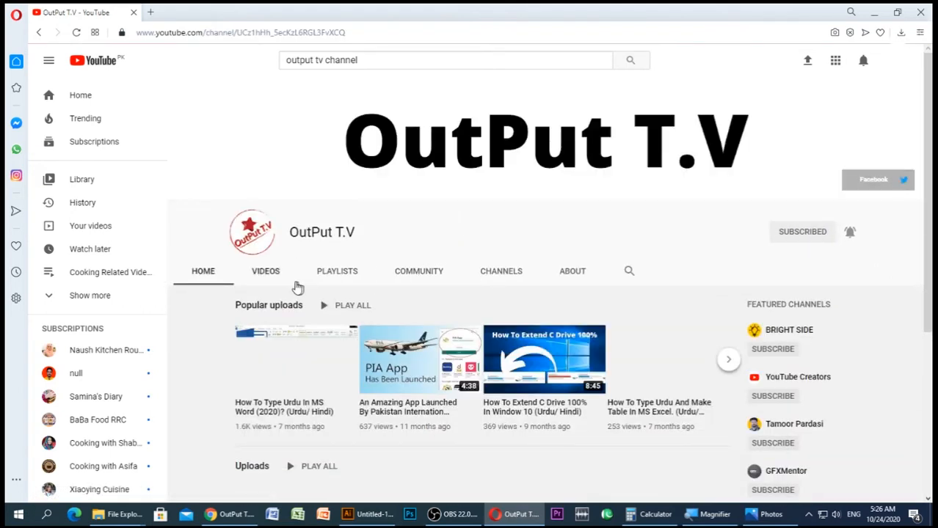
Browse the OutPut T.V channel's uploaded videos, including the one on extending the C drive in Windows 10
click(270, 273)
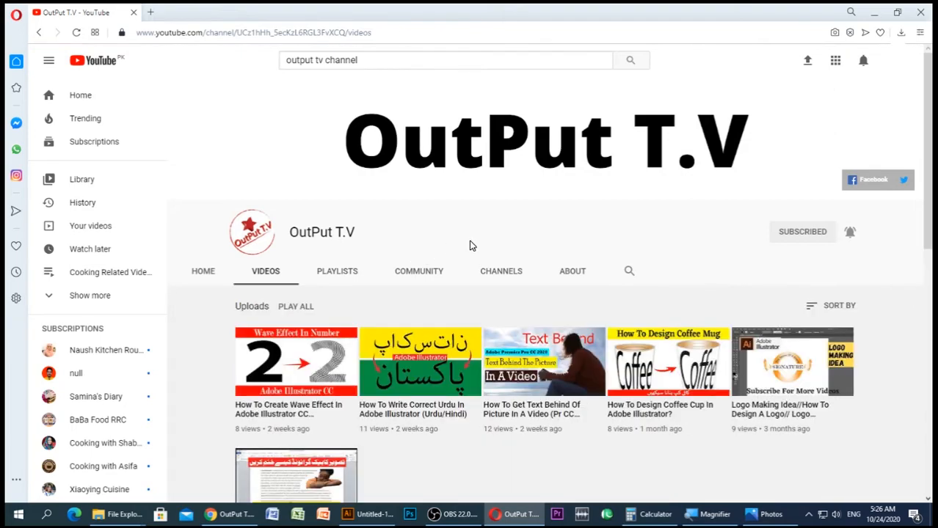
scroll(471, 246, down, 10)
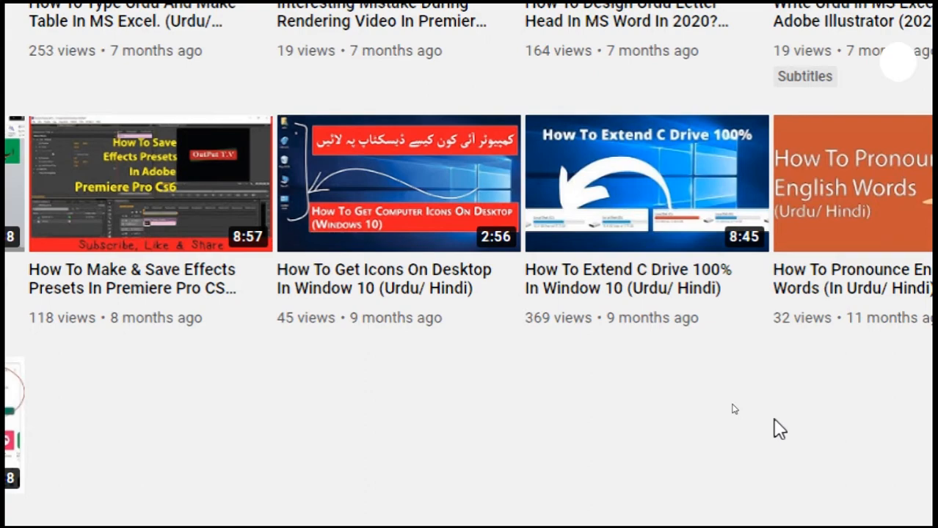
key(super+minus)
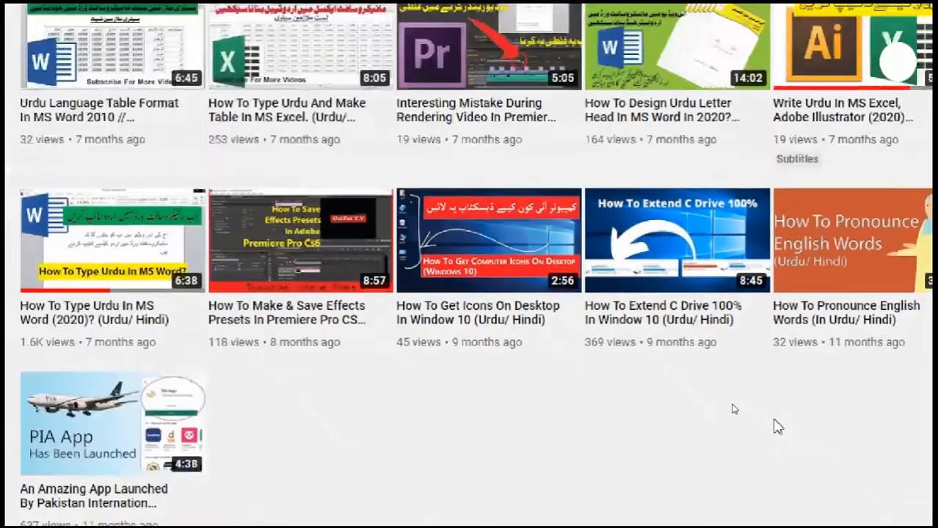
scroll(694, 231, up, 9)
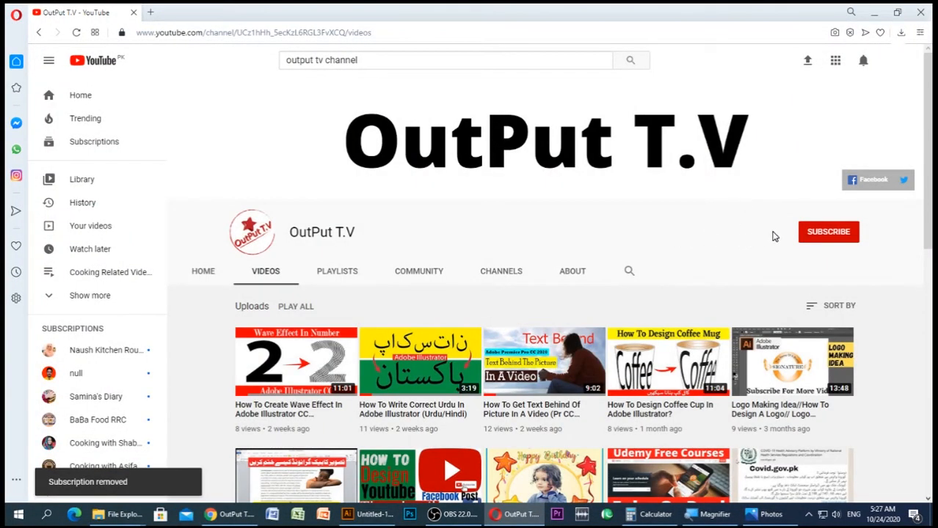
Subscribe to the OutPut T.V channel and set its notifications to All
click(827, 242)
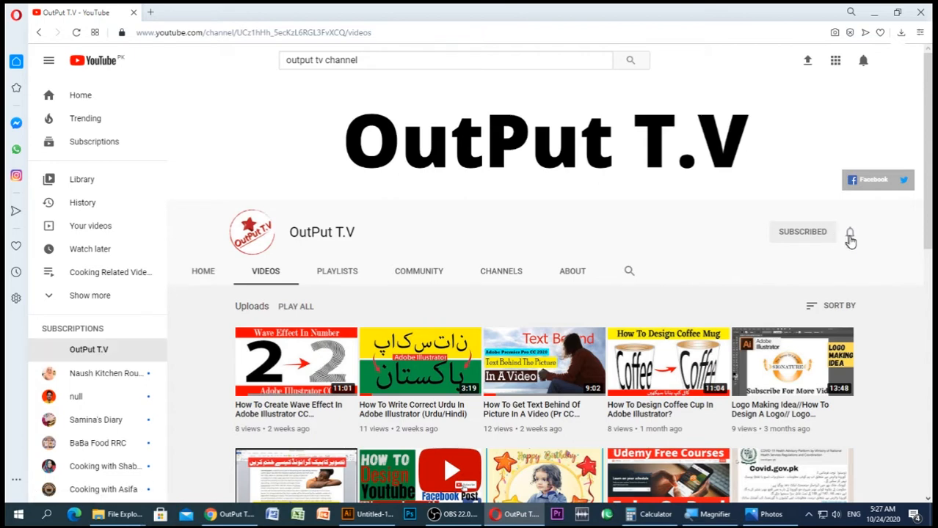
click(853, 232)
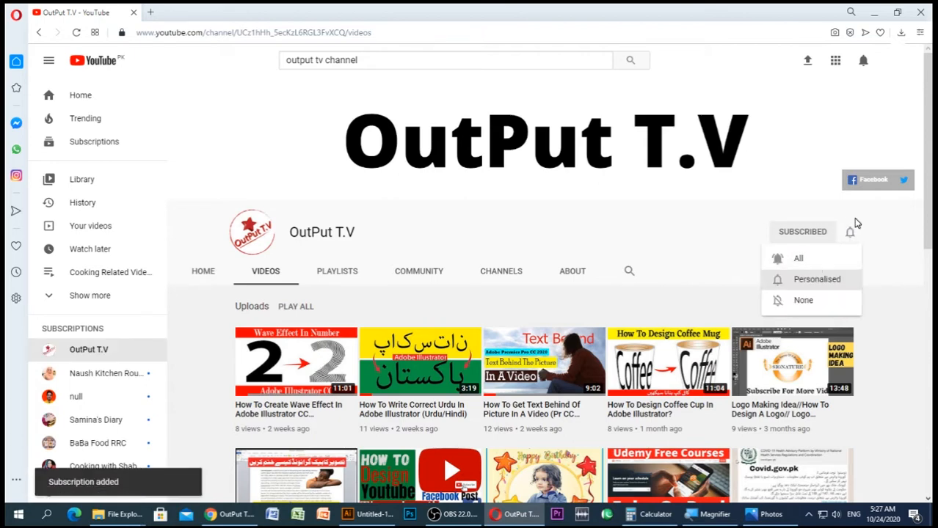
click(799, 265)
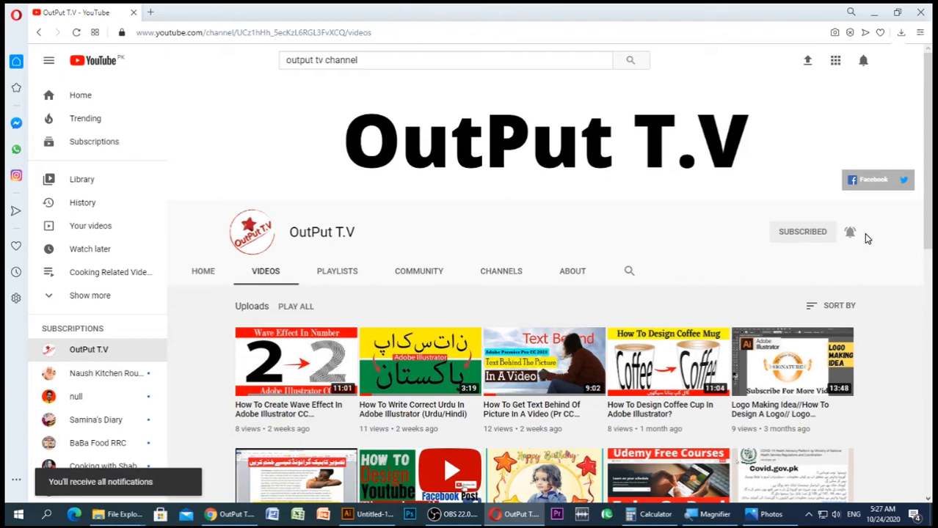
Minimise the browser and Photos windows and refresh the desktop
click(875, 14)
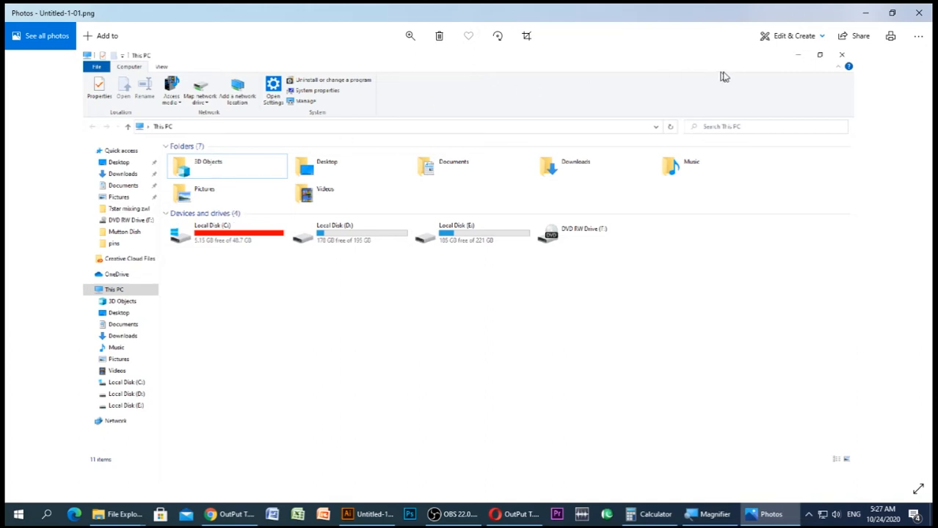
click(865, 12)
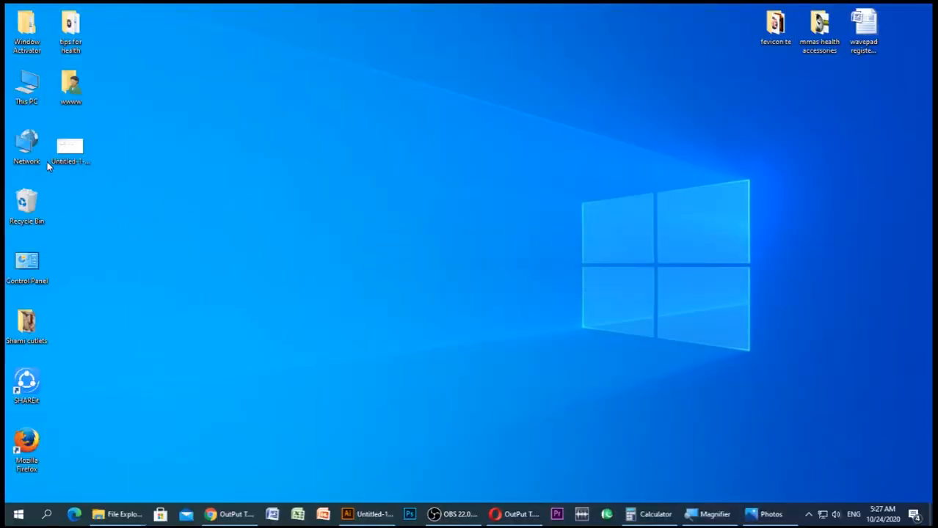
right_click(22, 85)
click(275, 119)
right_click(256, 102)
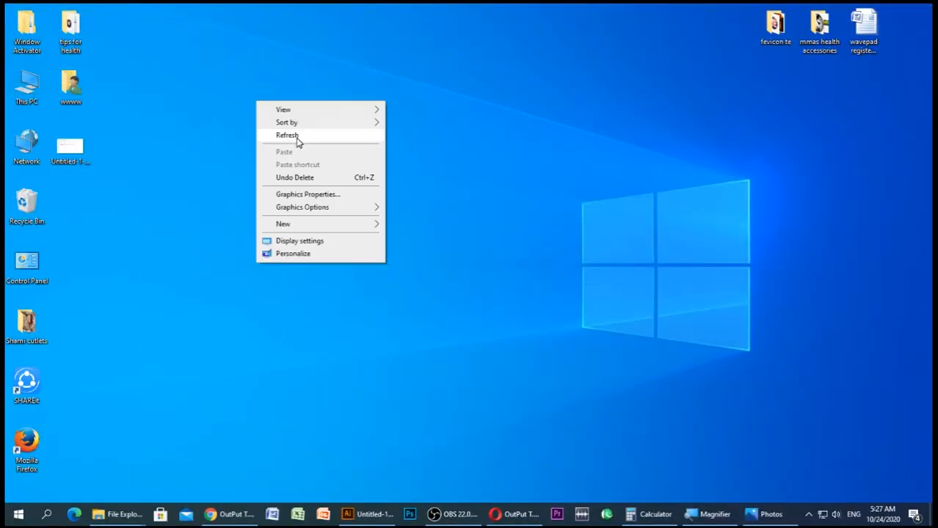
click(298, 139)
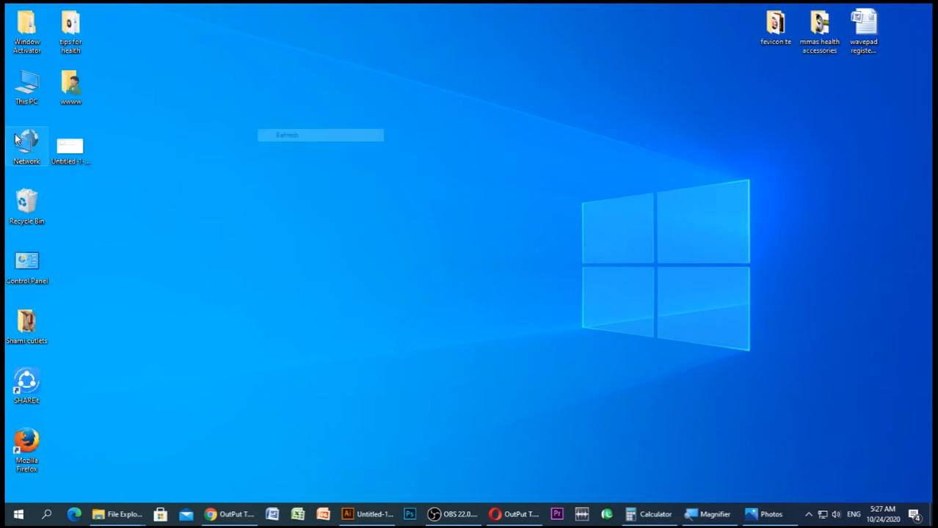
Open Computer Management for This PC, show Disk Management and maximise the window
right_click(25, 91)
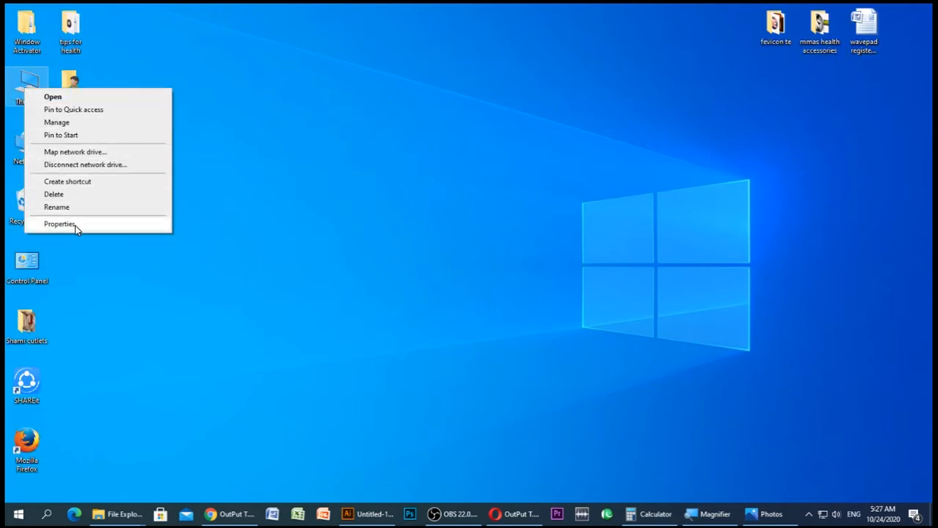
click(57, 121)
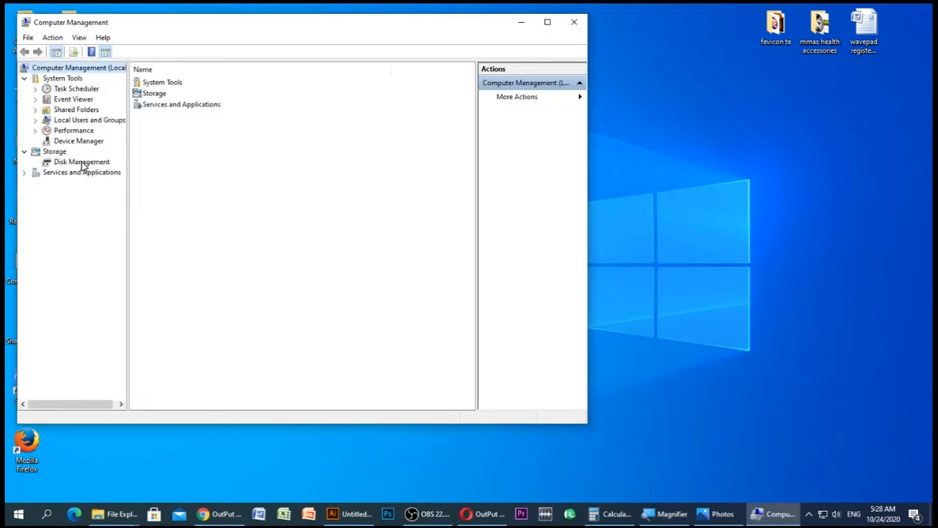
click(82, 162)
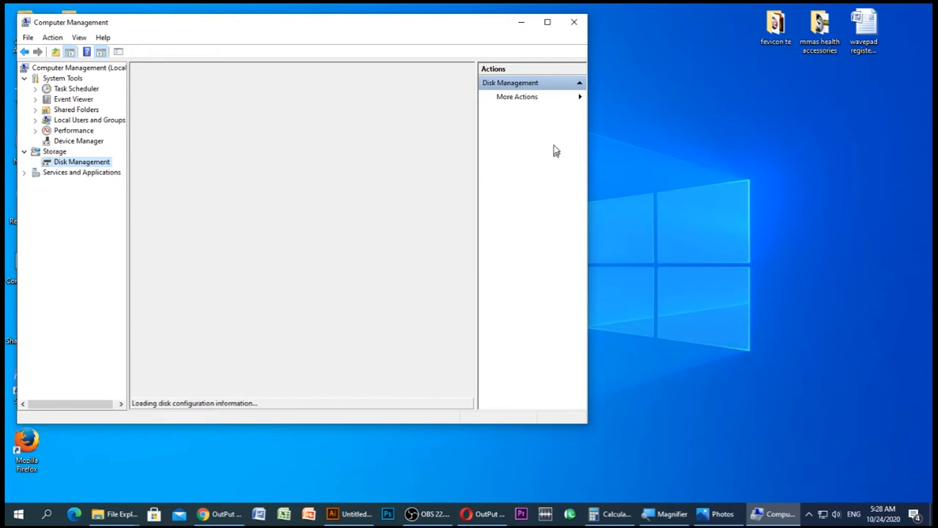
click(548, 23)
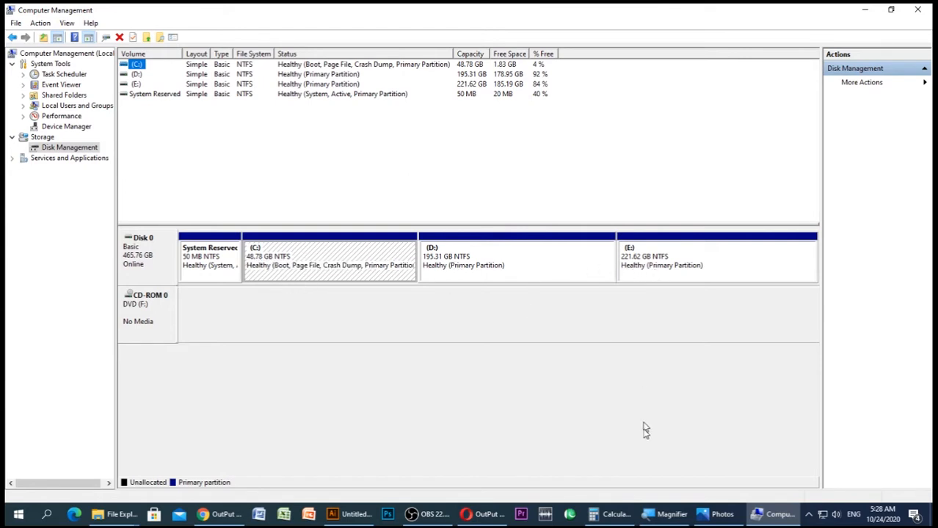
Compare the drives in the This PC screenshot in Photos with the volumes in Disk Management
click(718, 514)
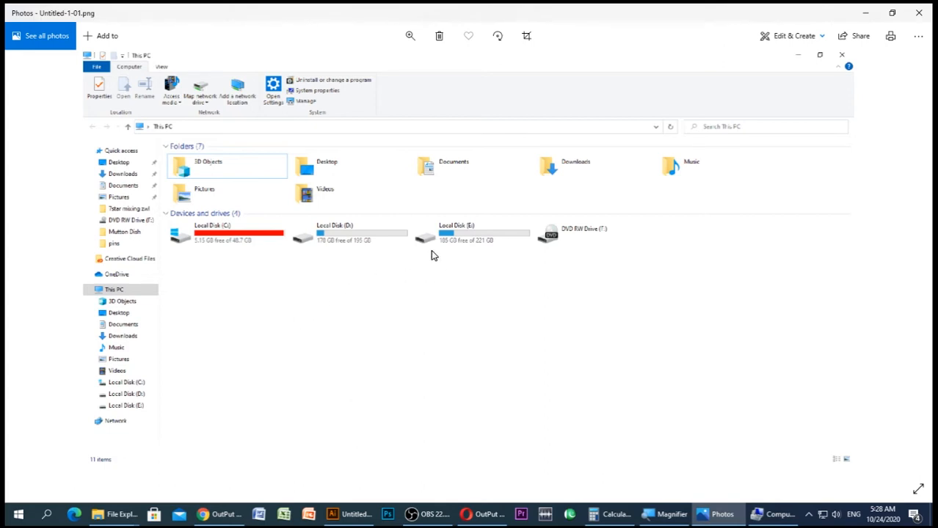
click(775, 514)
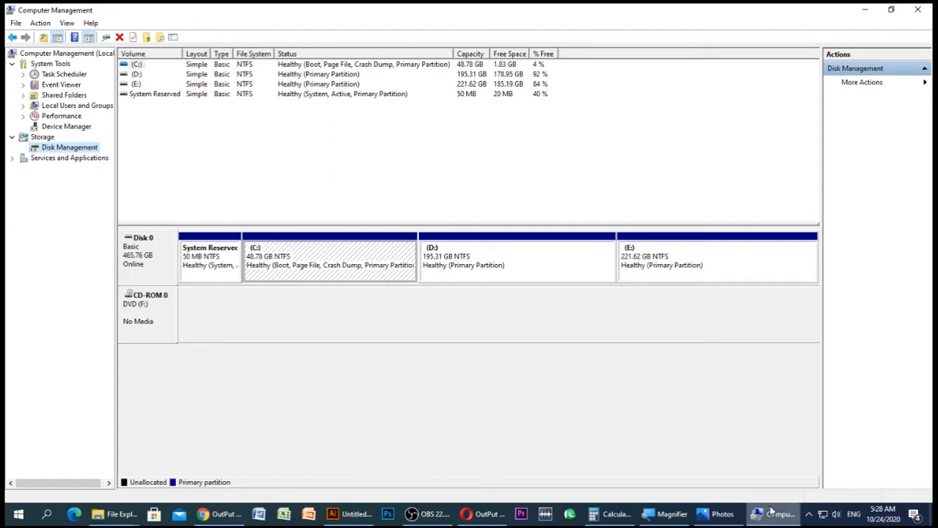
click(725, 515)
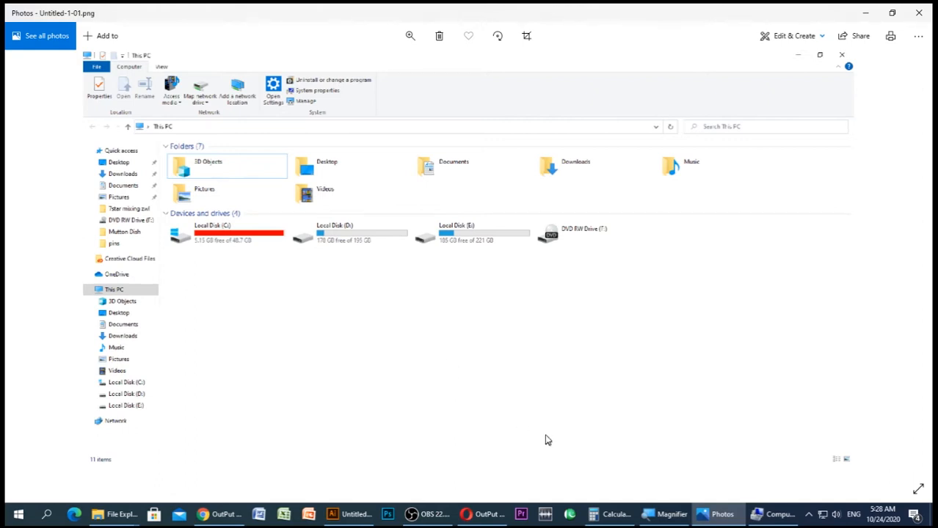
click(767, 513)
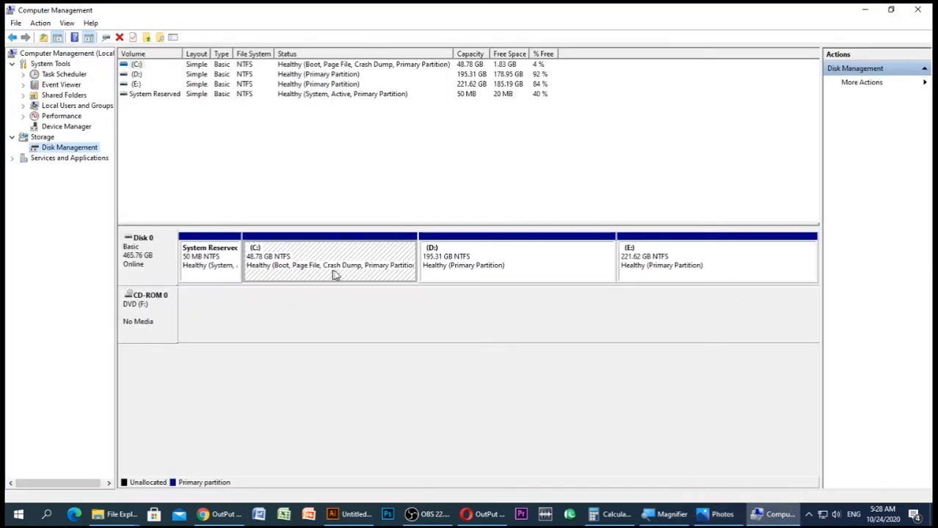
Open the Shrink Volume dialog for partition D: and move it clear of the D: and E: partitions
click(463, 266)
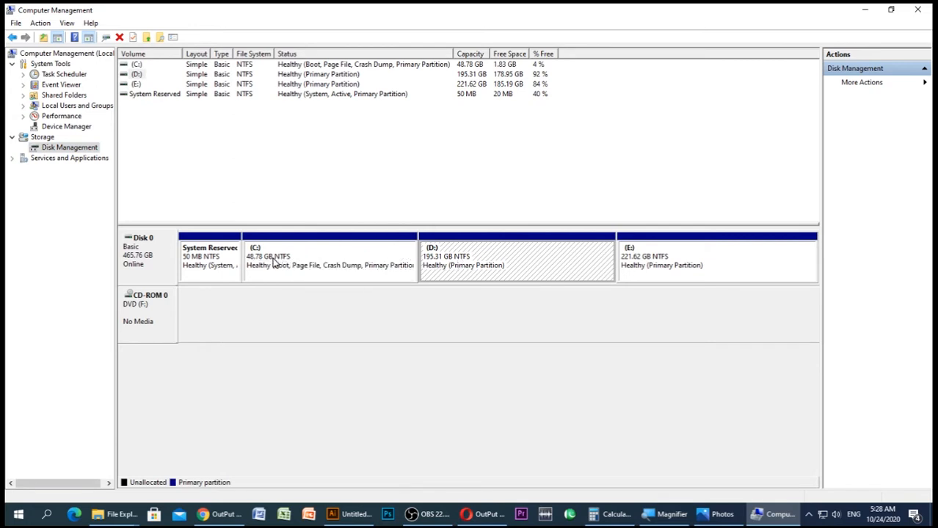
click(469, 320)
click(482, 270)
right_click(490, 254)
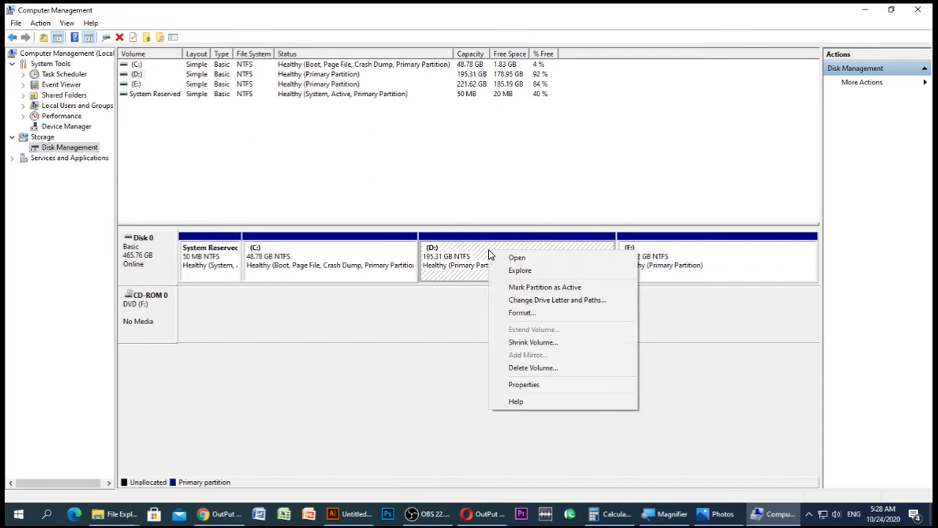
click(546, 346)
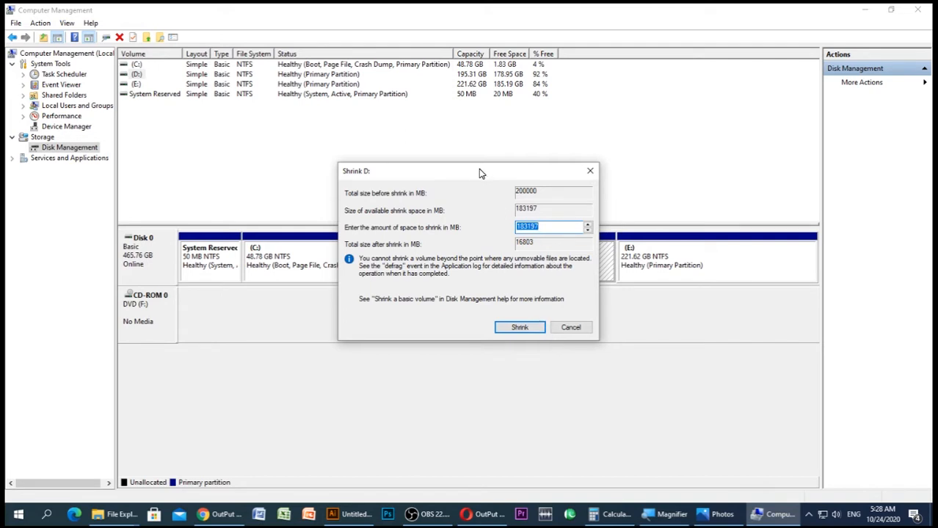
drag(478, 172, 224, 146)
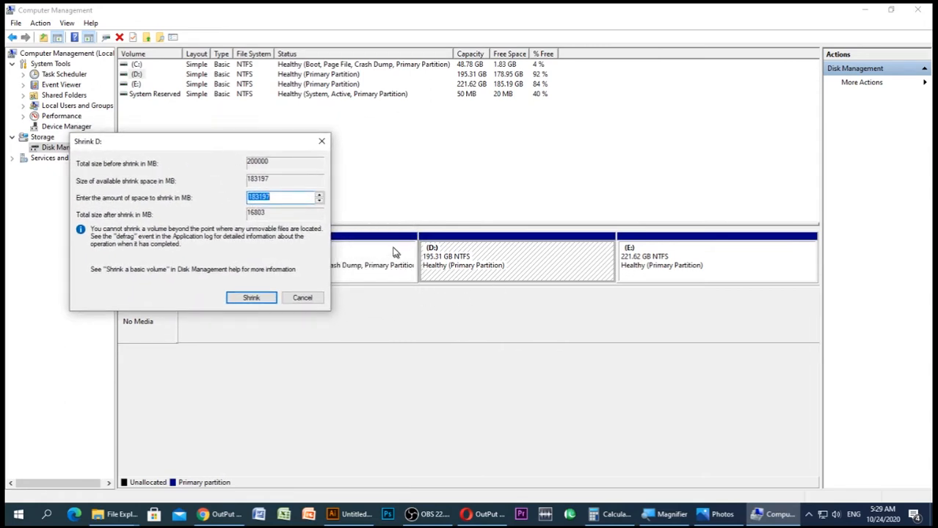
Recheck the drive sizes in the Photos screenshot and calculate 1024 × 50 in Calculator to convert 50 GB to MB
click(721, 518)
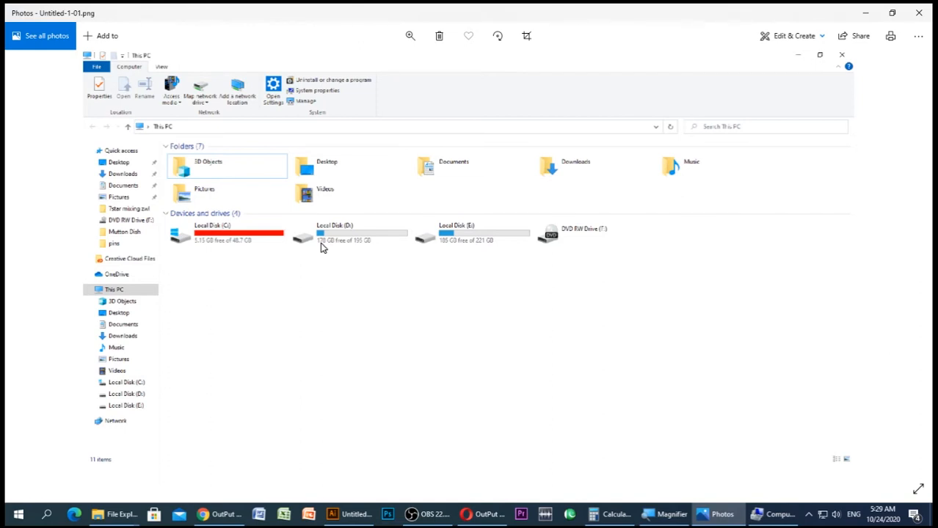
click(773, 516)
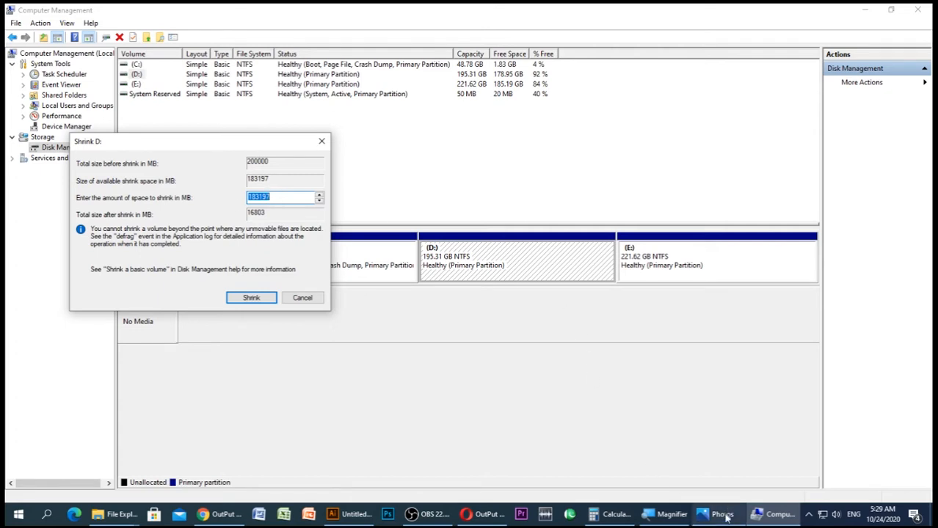
click(615, 516)
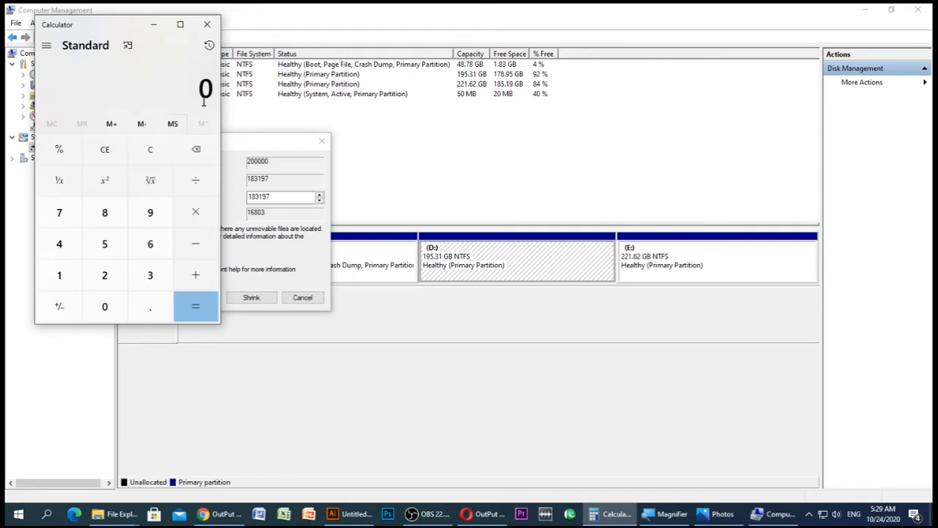
text(1024)
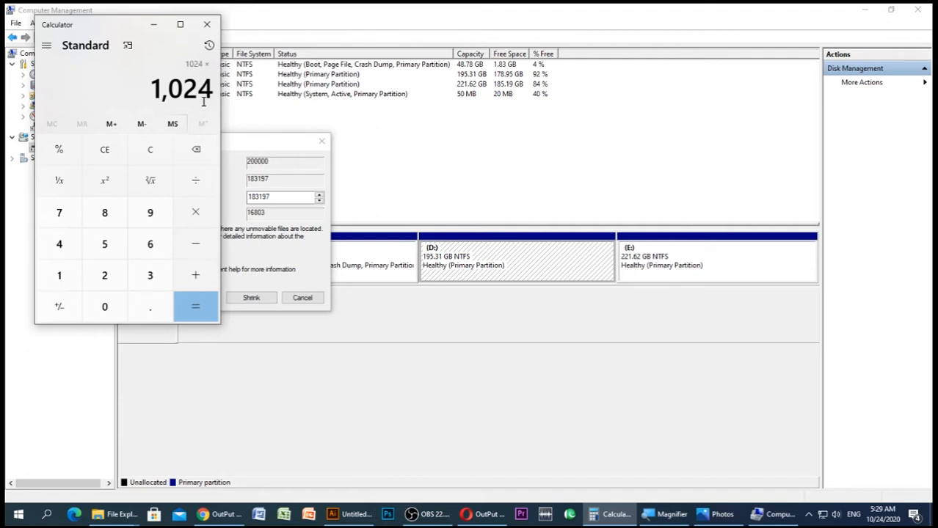
text(50)
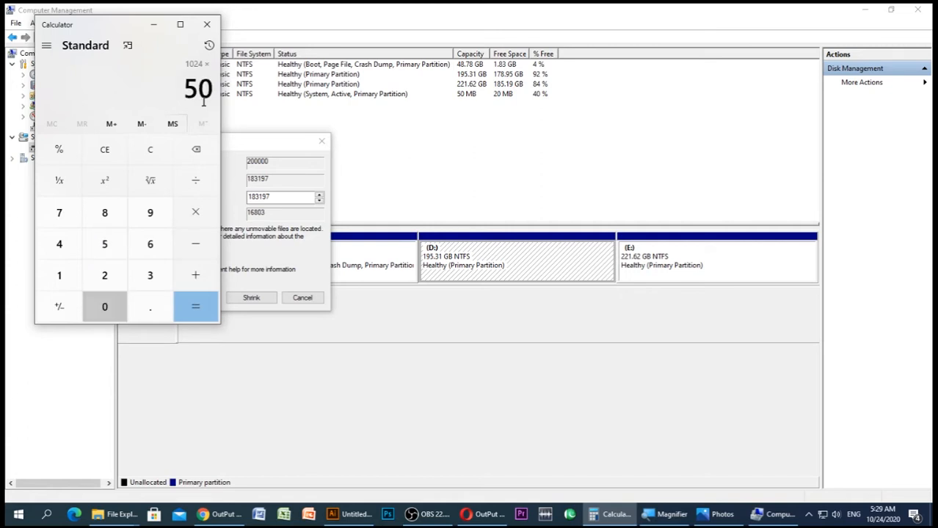
click(206, 304)
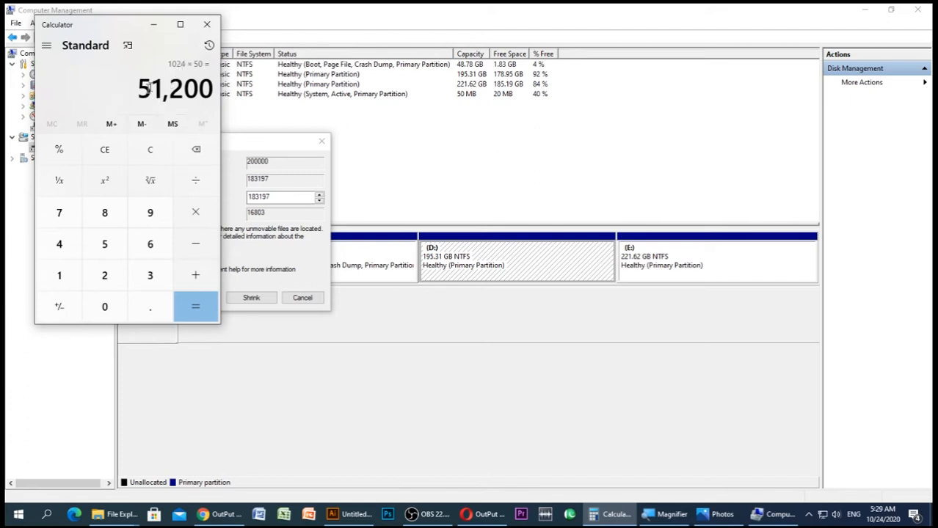
click(206, 25)
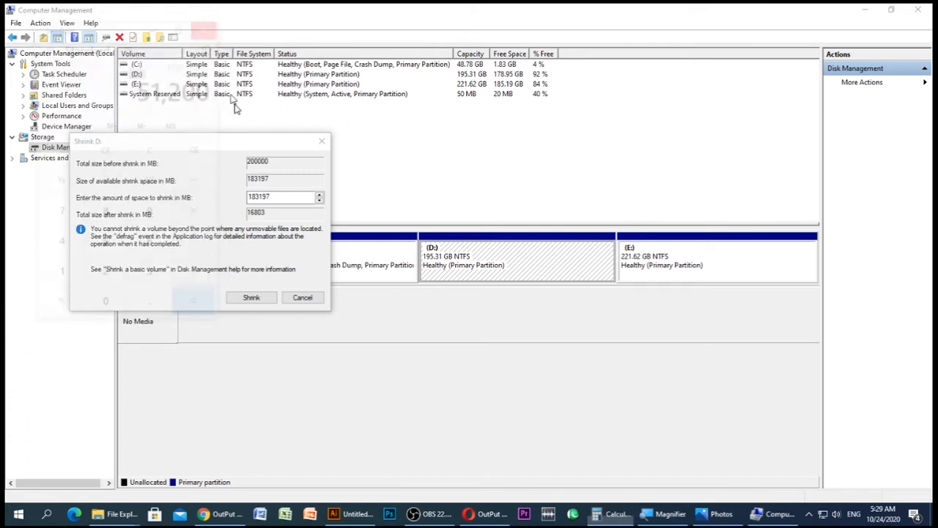
Set the amount of space to shrink to 51200 MB and shrink partition D:
double_click(269, 196)
text(51200)
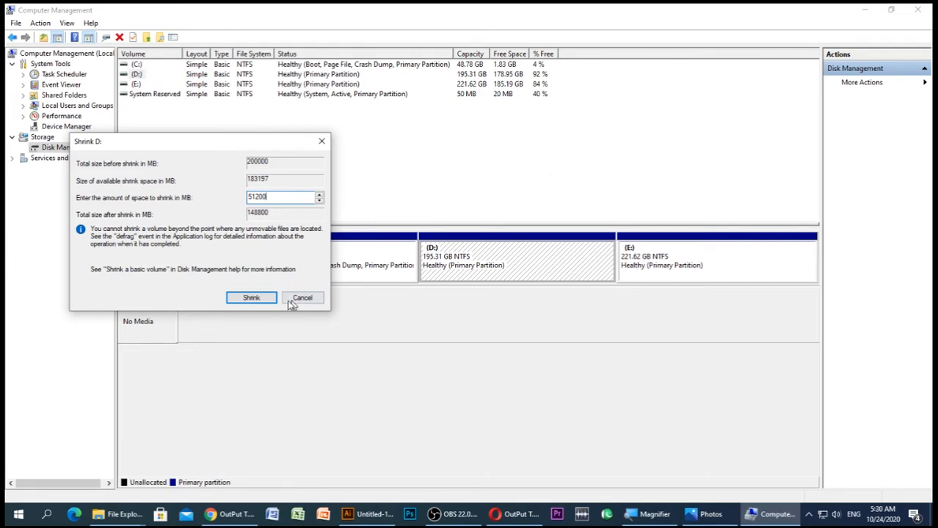
click(251, 297)
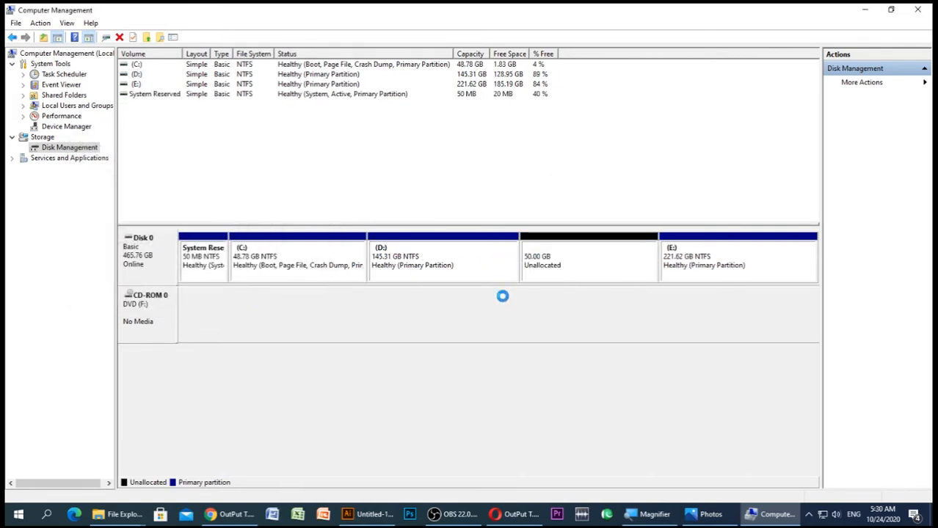
Create a full-size simple volume in the 50 GB unallocated space with letter G, quick NTFS format and label New Volume, accepting dynamic disk conversion
click(589, 267)
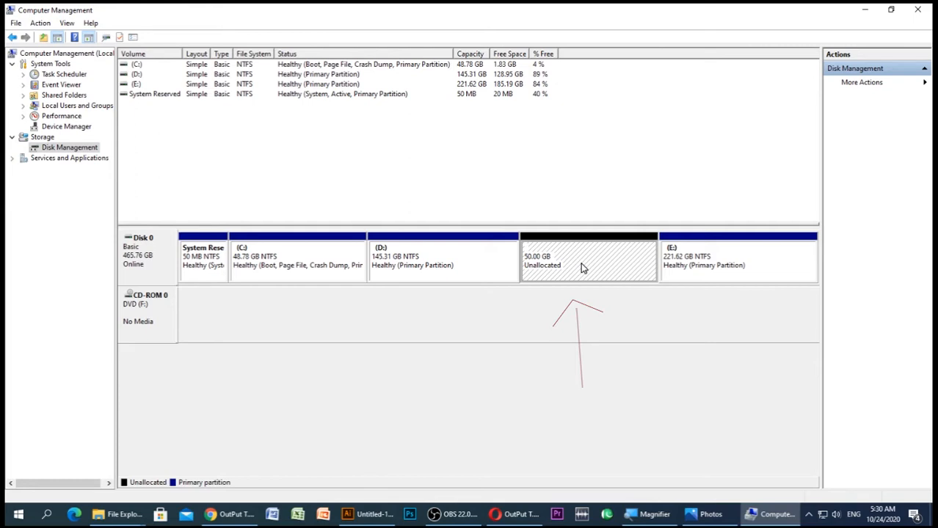
right_click(581, 268)
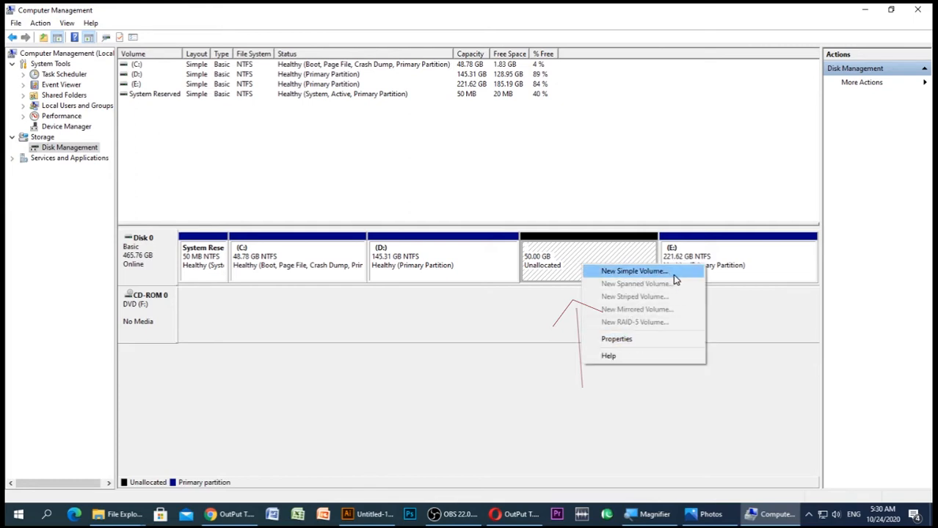
click(653, 273)
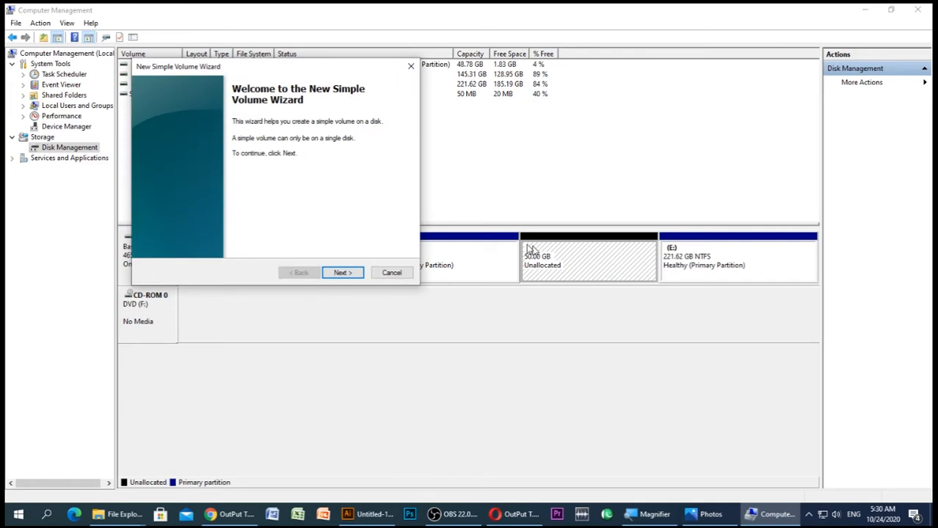
click(356, 273)
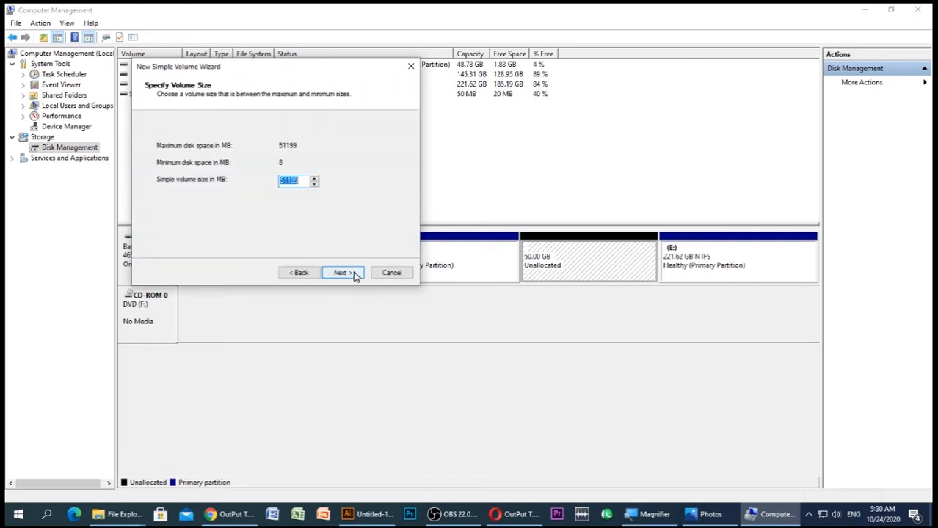
click(352, 274)
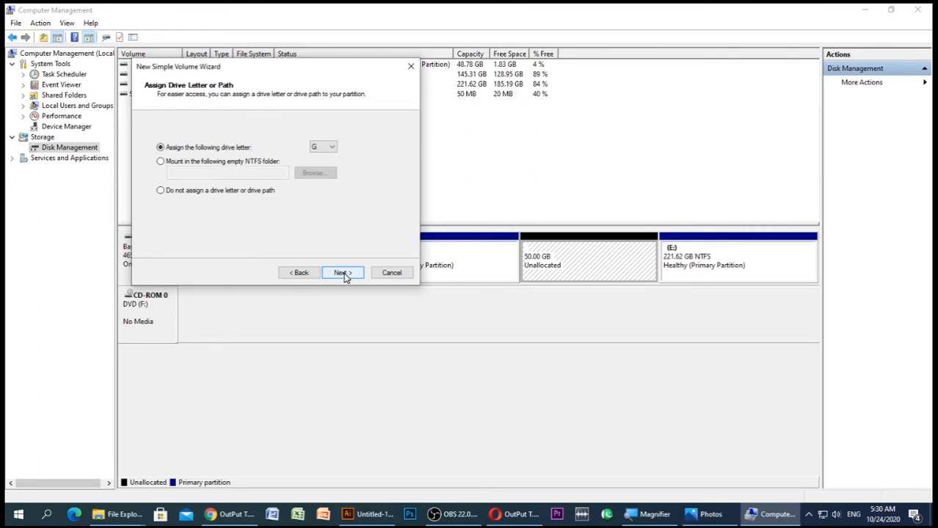
click(343, 274)
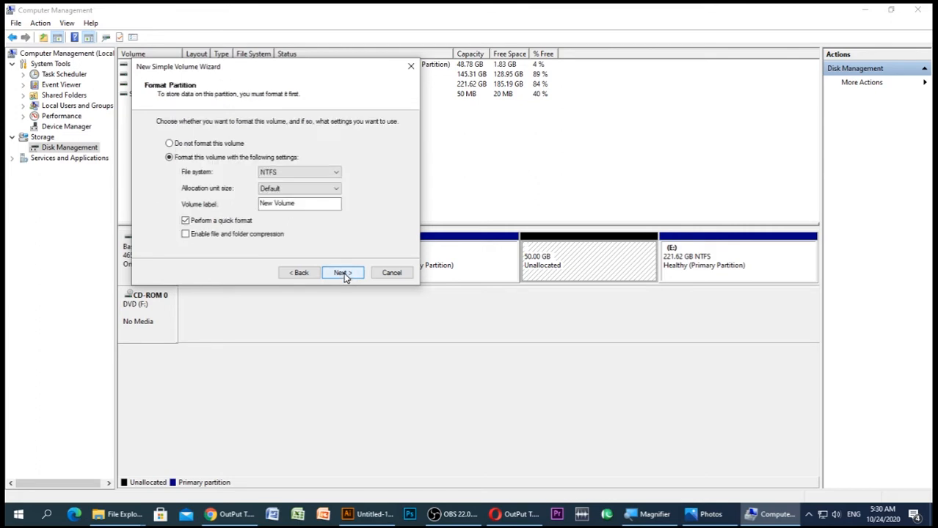
click(343, 274)
click(344, 274)
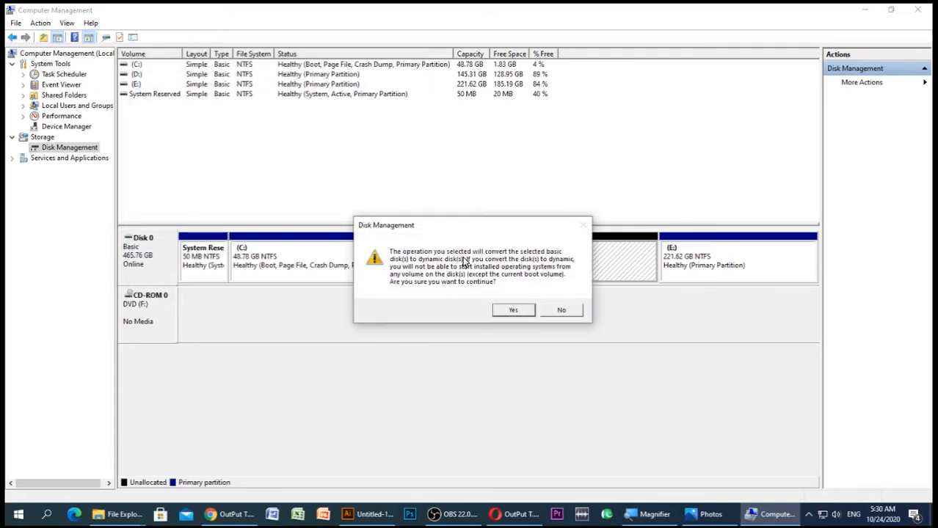
click(512, 311)
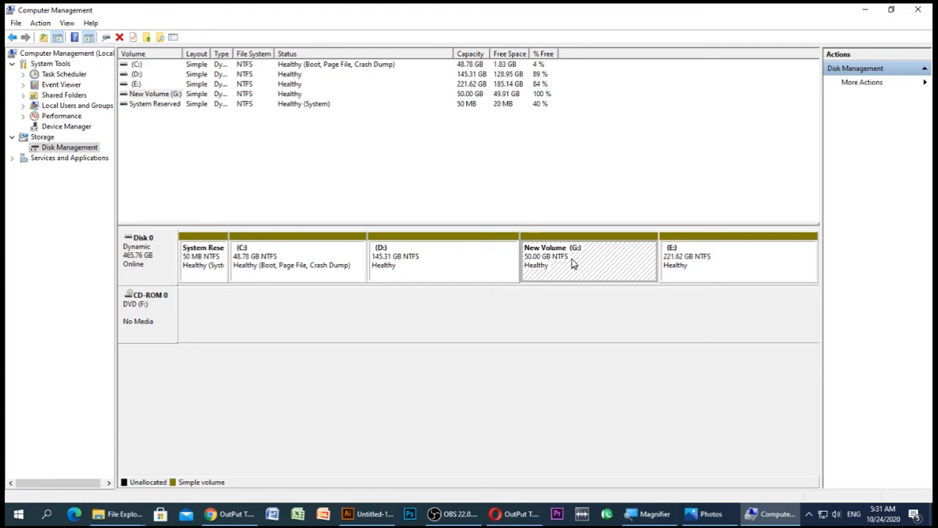
click(589, 309)
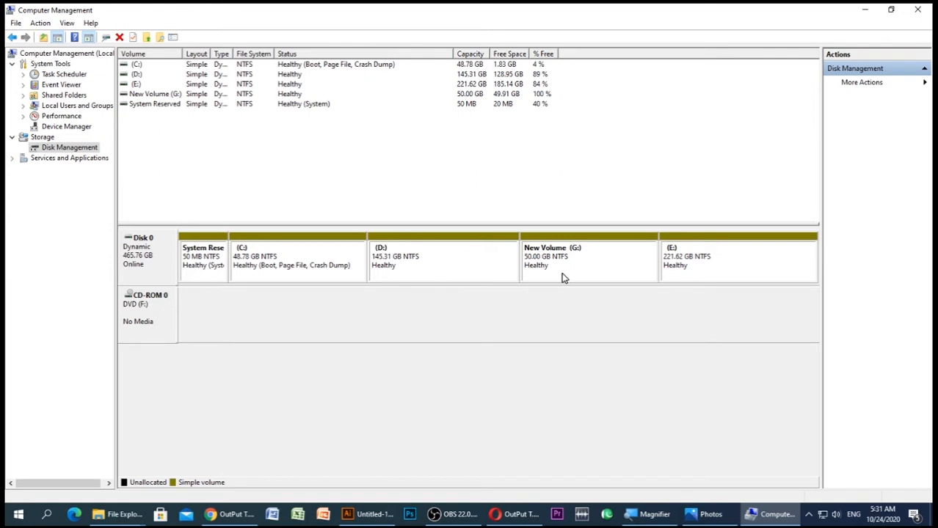
Review the original drives screenshot in Photos, and minimise the open windows to open This PC from the desktop
click(704, 513)
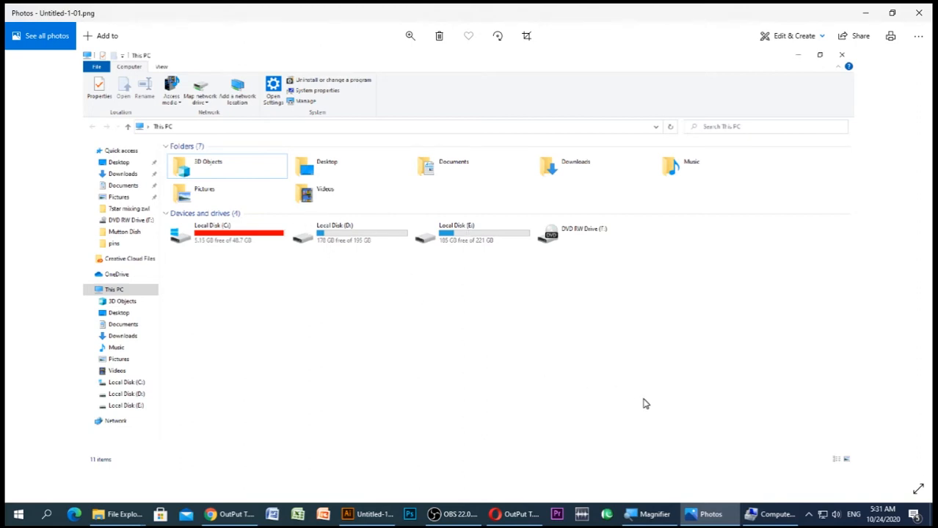
click(763, 513)
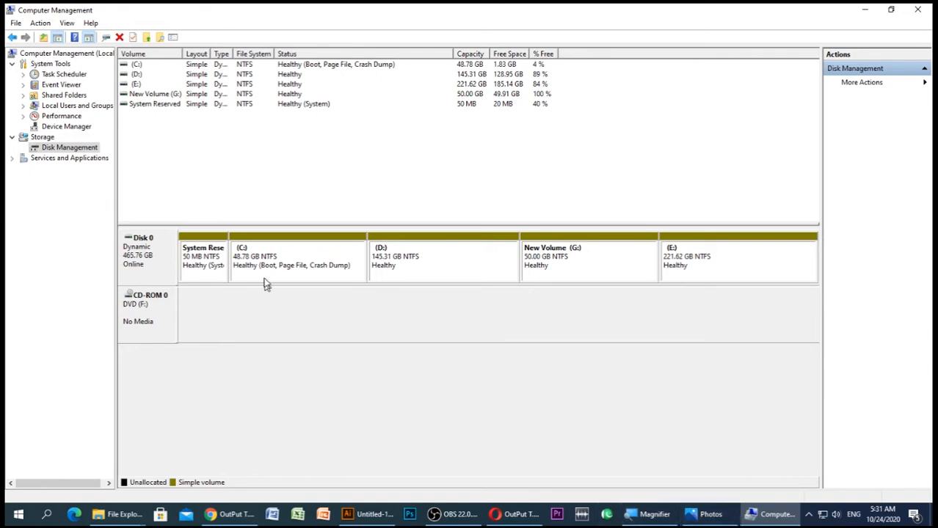
click(864, 10)
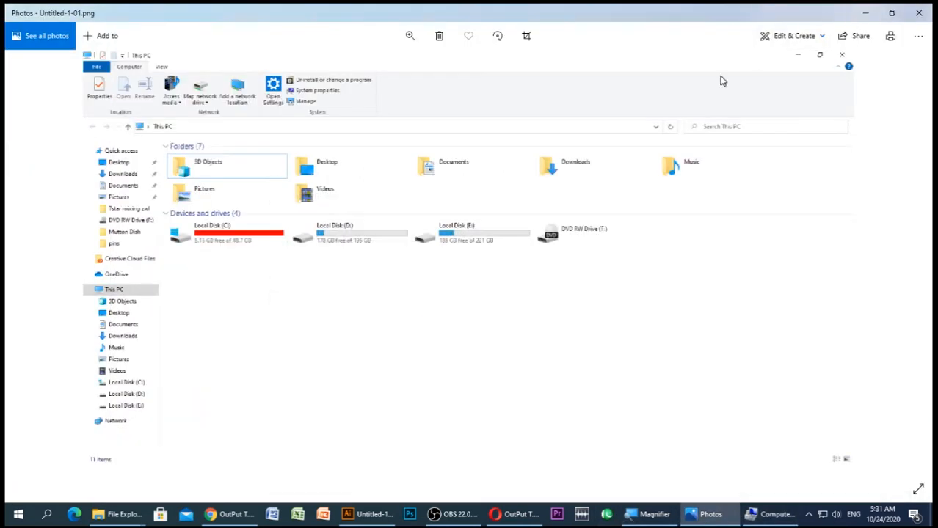
click(866, 13)
double_click(26, 87)
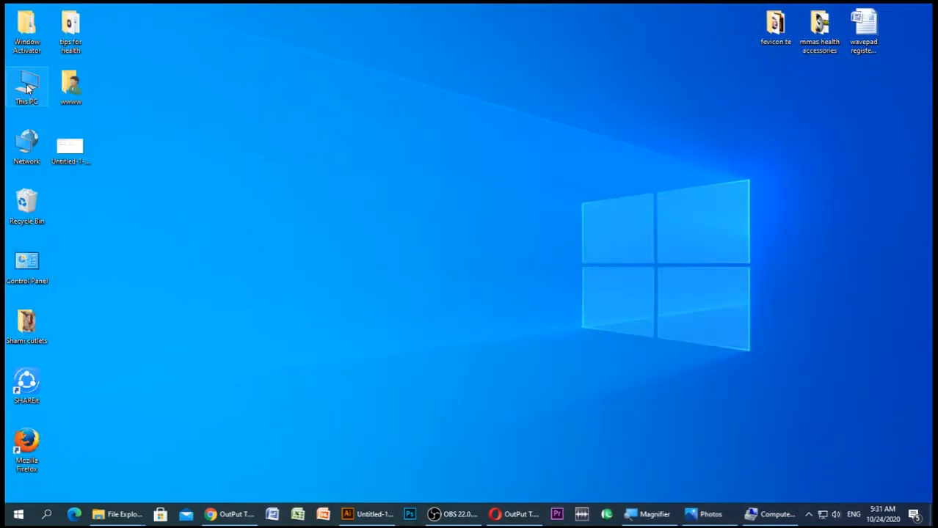
click(632, 28)
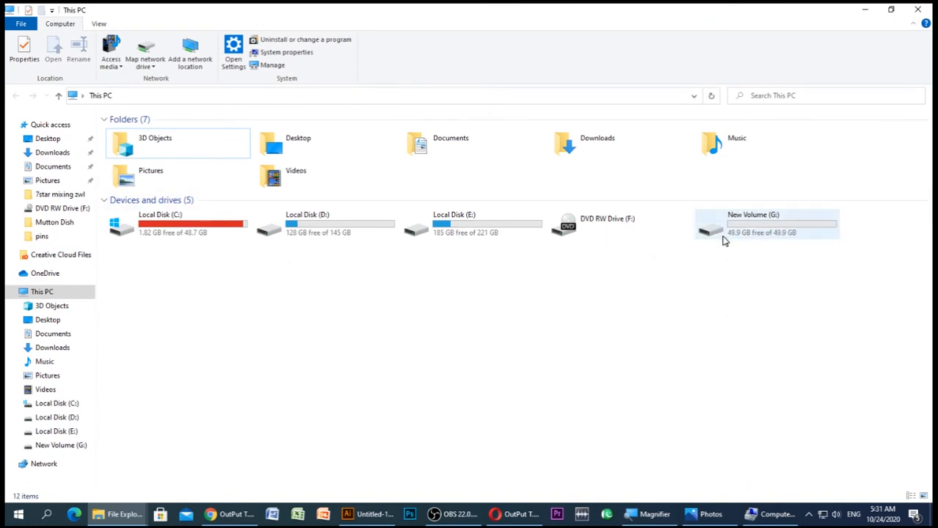
Copy all folders from Local Disk (D:) into New Volume (G:)
click(308, 234)
right_click(313, 230)
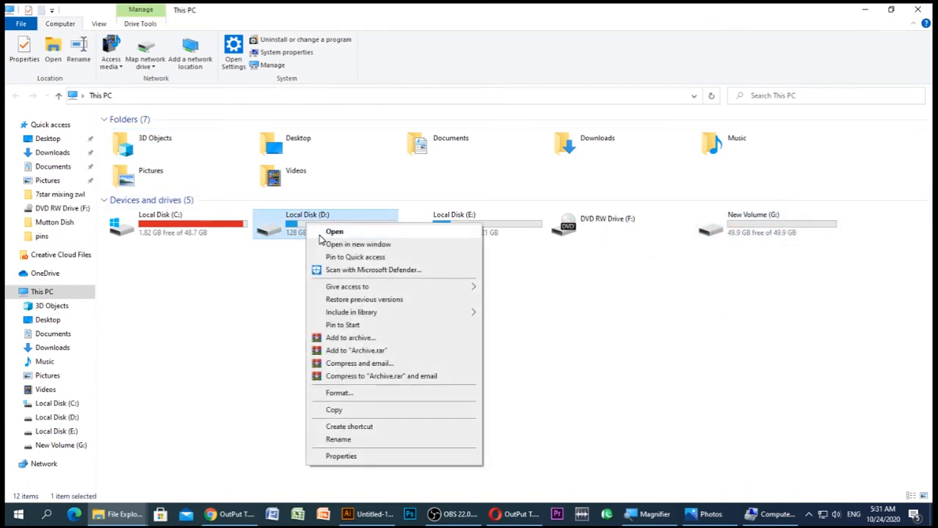
click(330, 231)
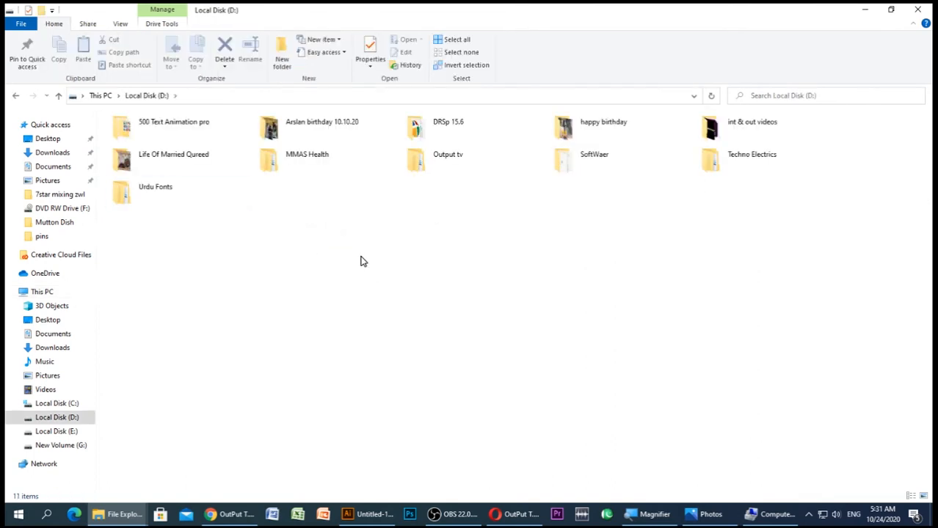
key(ctrl+a)
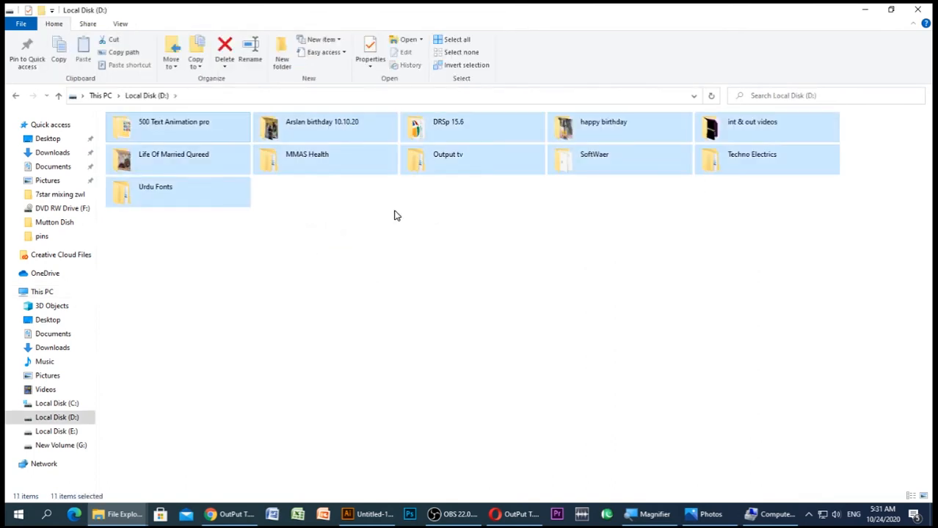
key(ctrl+c)
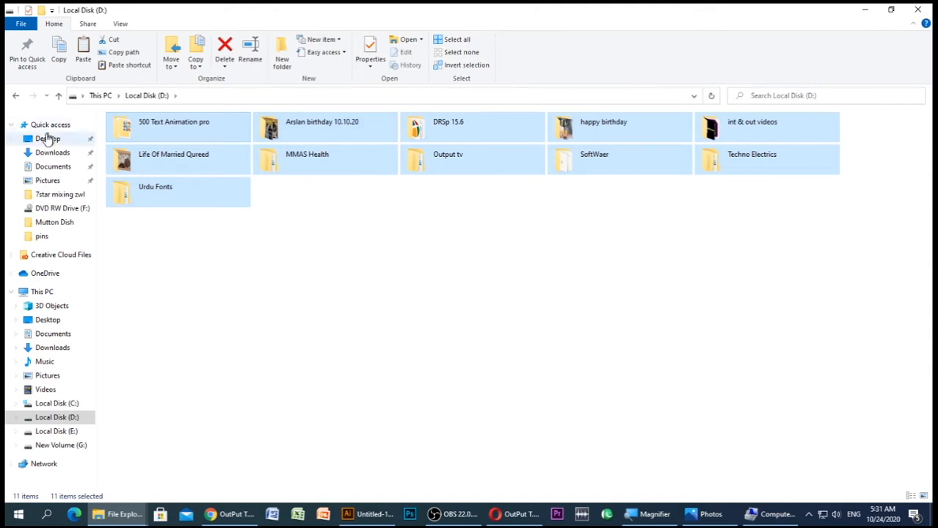
click(63, 448)
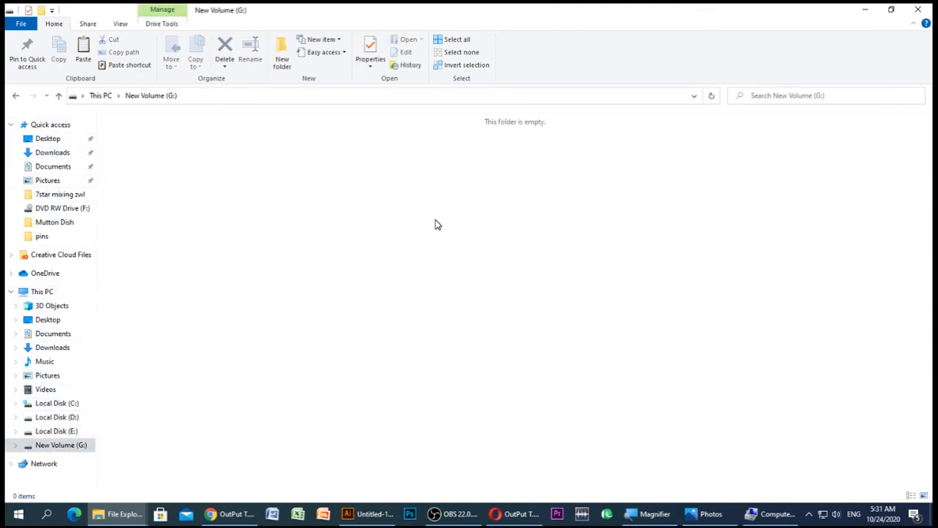
key(ctrl+v)
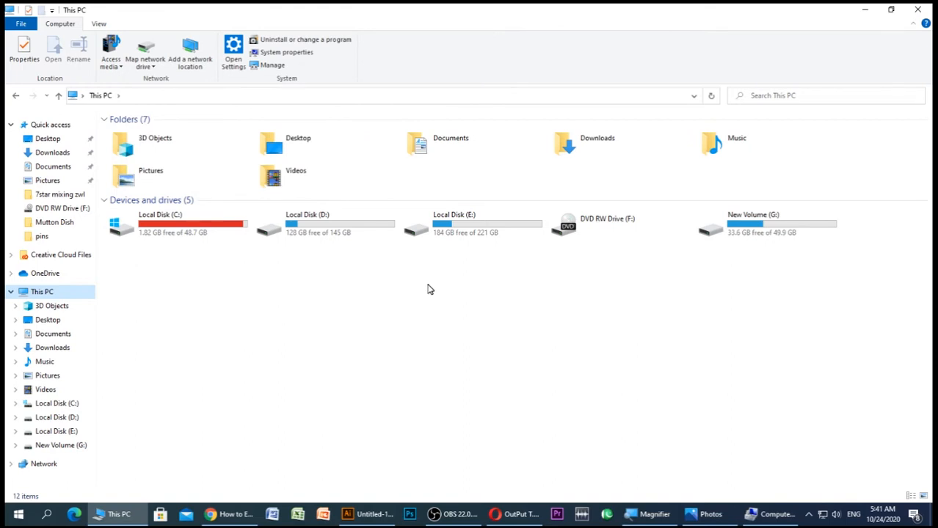
click(283, 320)
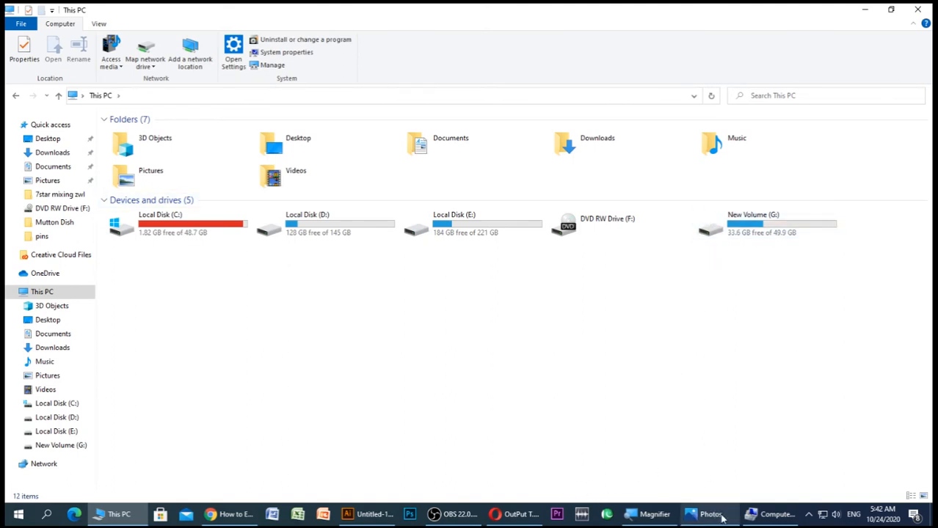
Switch to Computer Management and delete the D: volume, accepting the erasure of its data
click(770, 514)
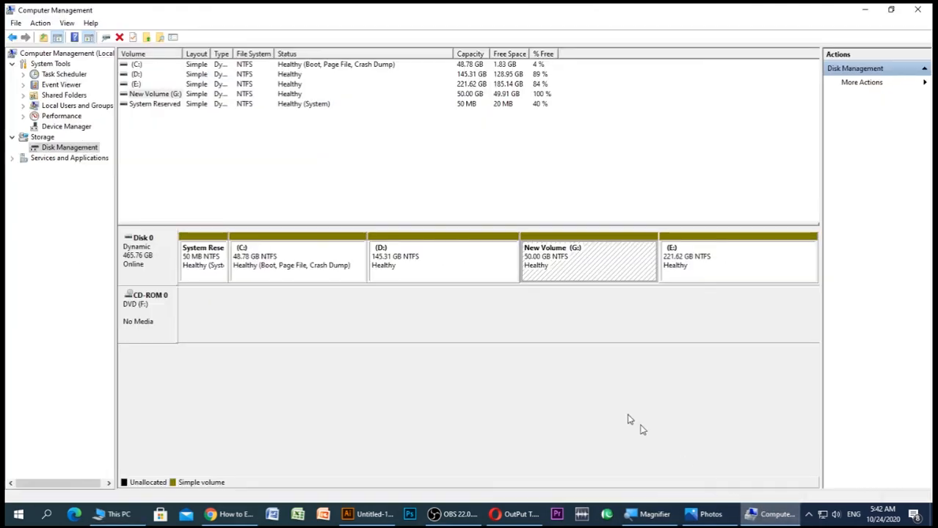
click(470, 270)
click(548, 267)
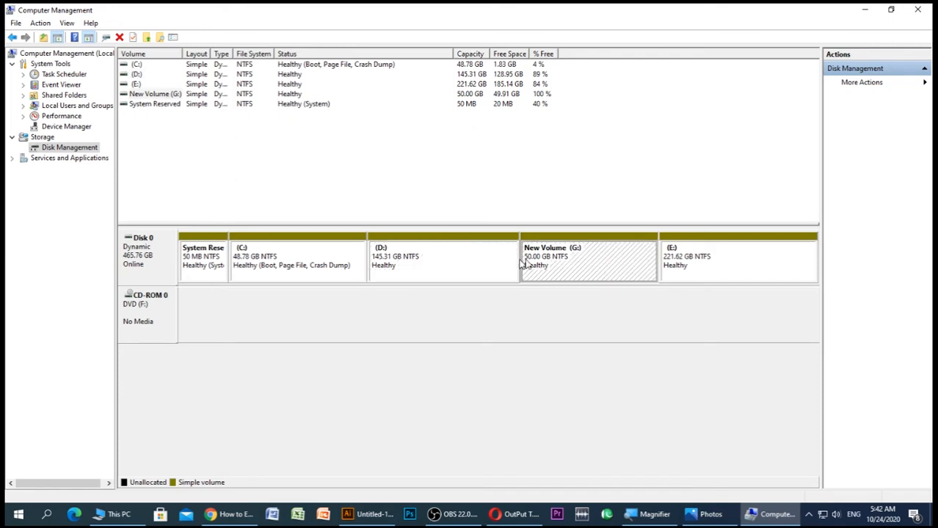
click(401, 264)
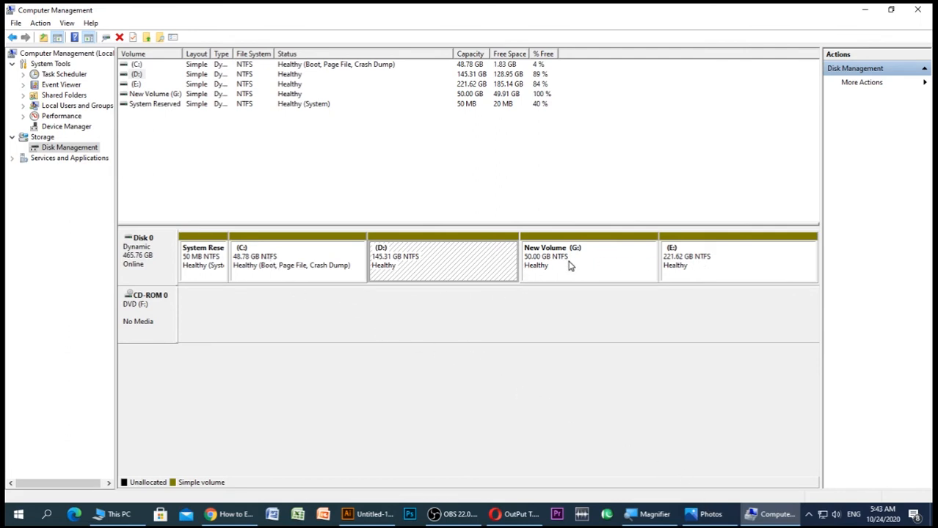
right_click(403, 264)
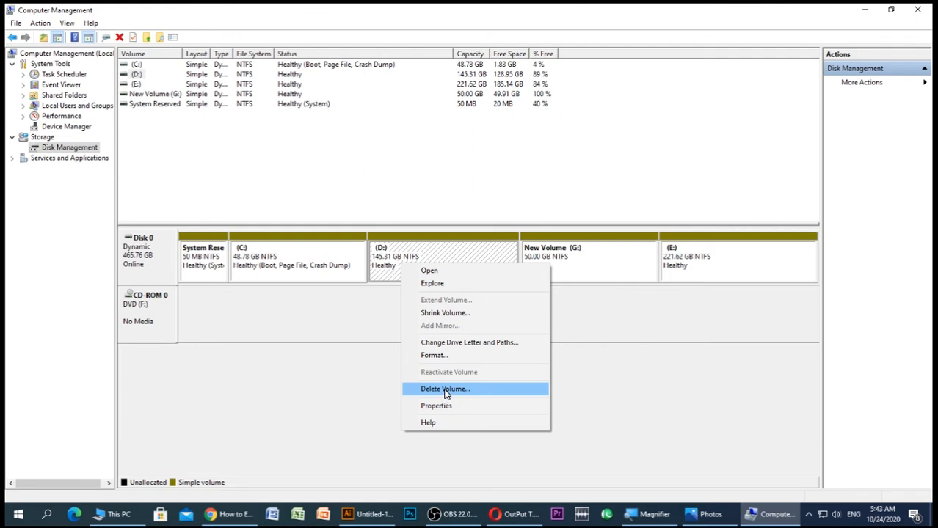
click(445, 390)
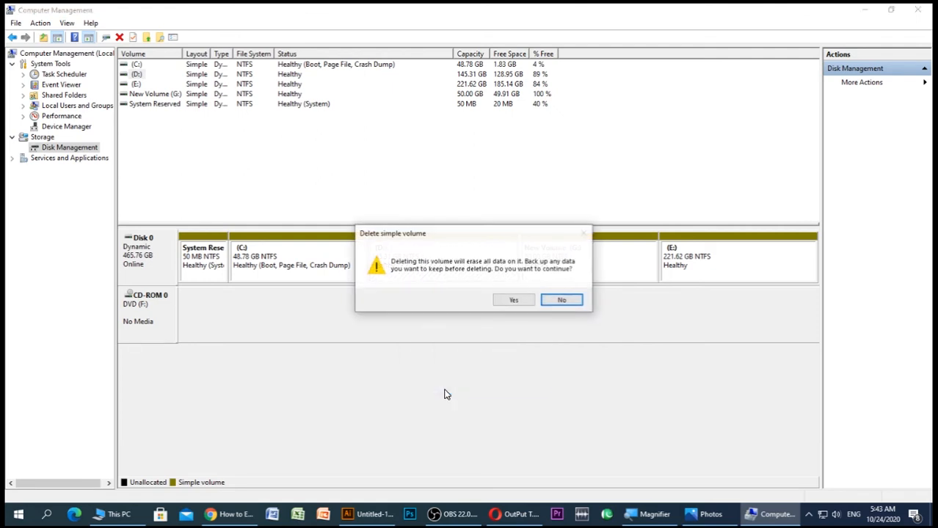
click(513, 301)
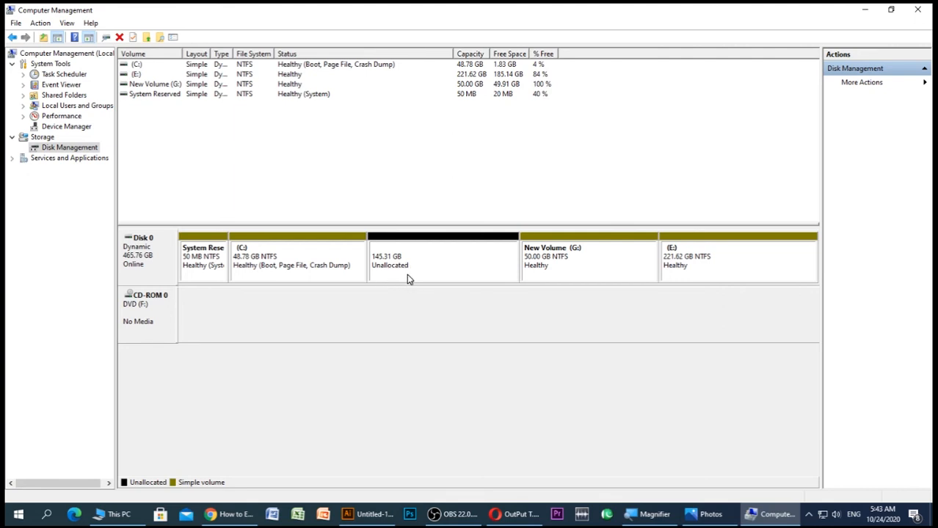
click(278, 269)
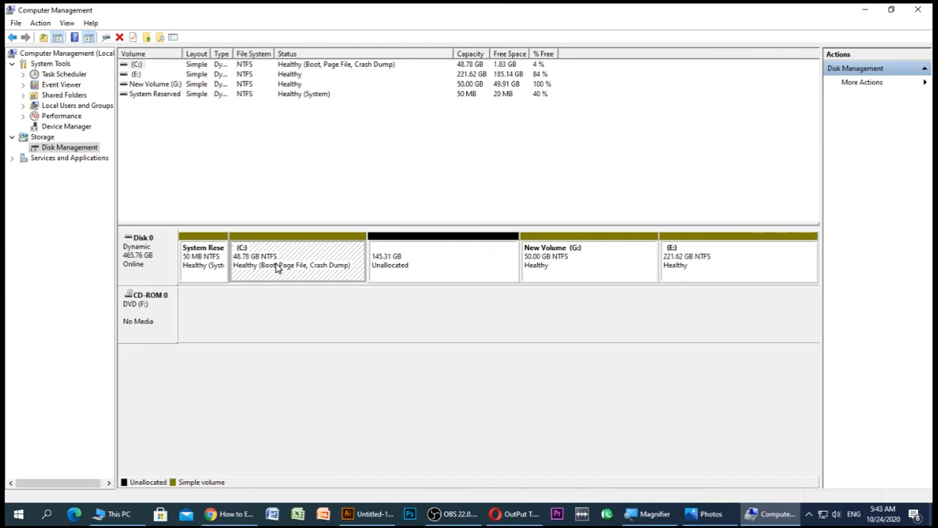
right_click(278, 268)
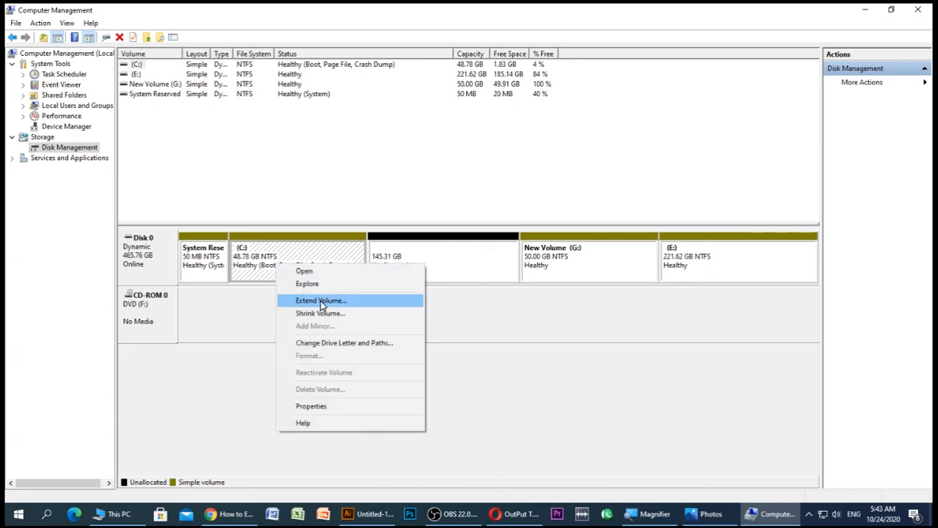
click(449, 314)
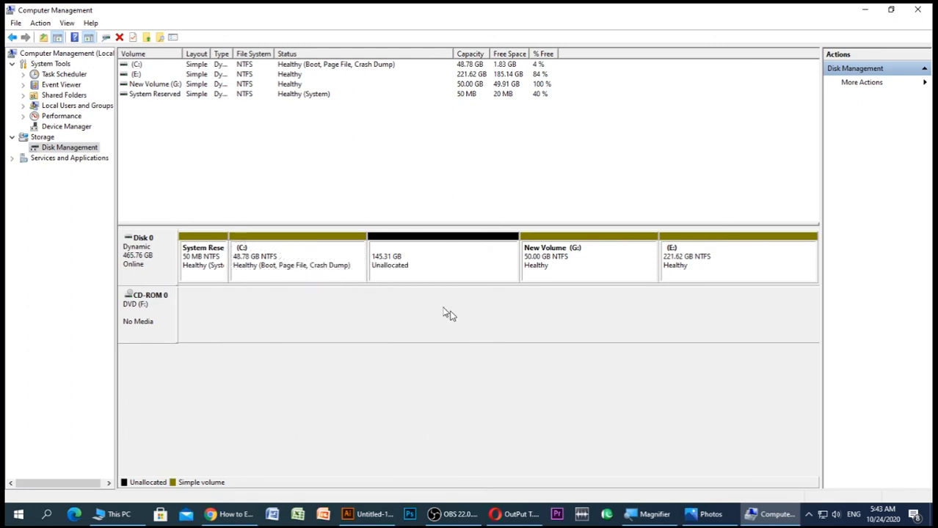
Extend the C: volume with the full 148799 MB of adjacent unallocated space on Disk 0
right_click(263, 258)
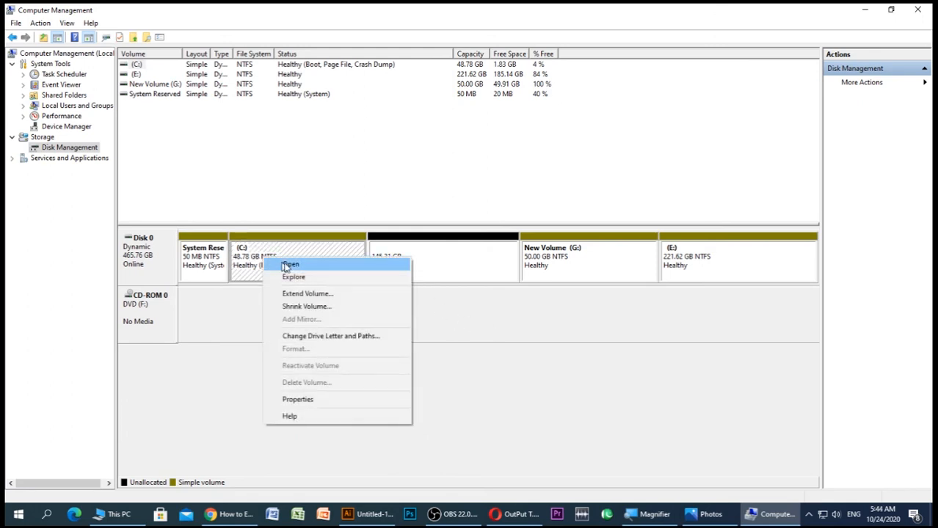
click(308, 295)
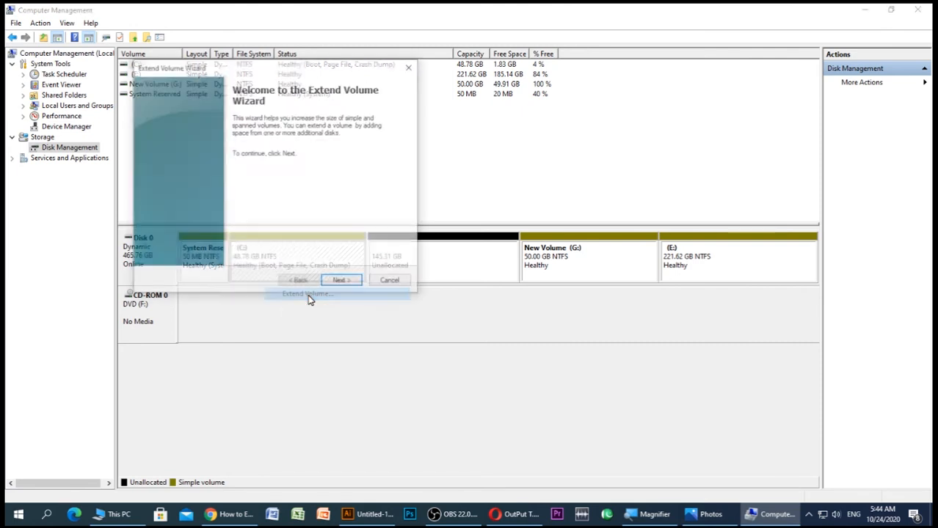
click(356, 285)
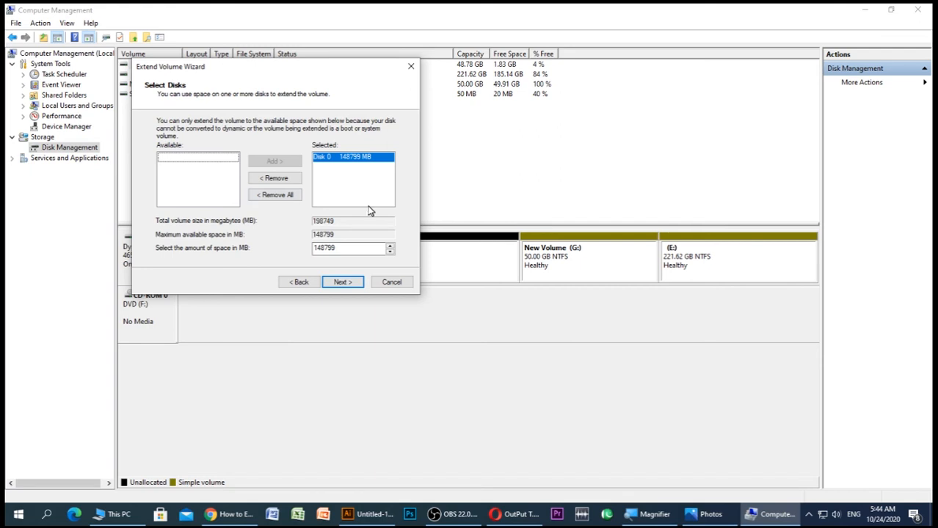
click(342, 283)
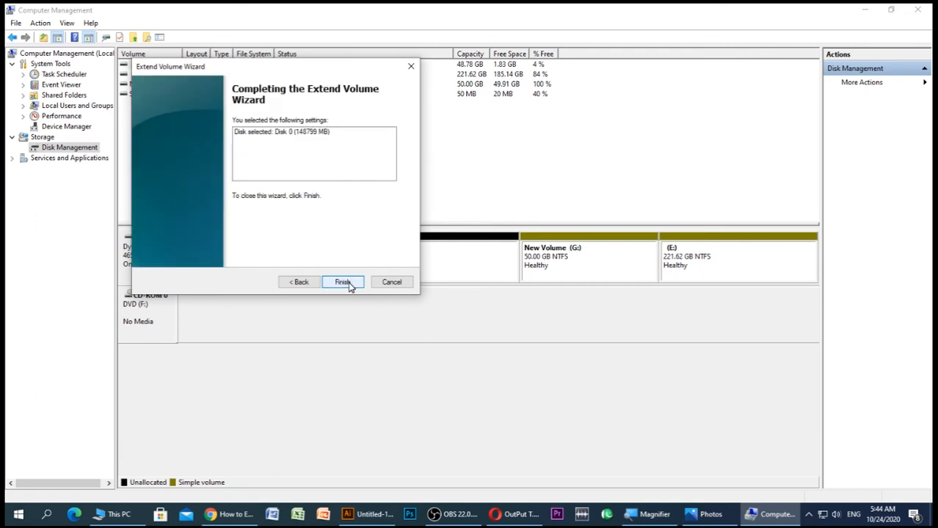
click(342, 282)
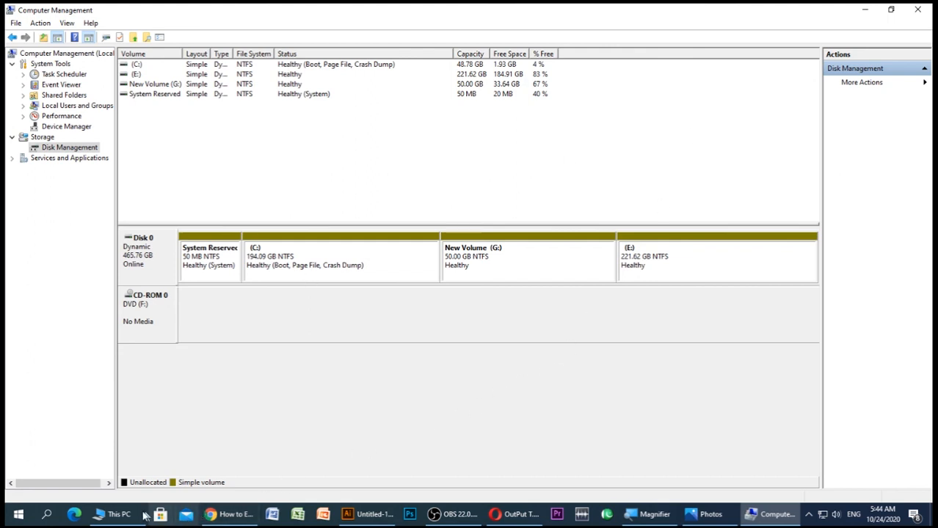
Close the already open This PC window, refresh the desktop and reopen This PC to check the C: drive's capacity
click(116, 513)
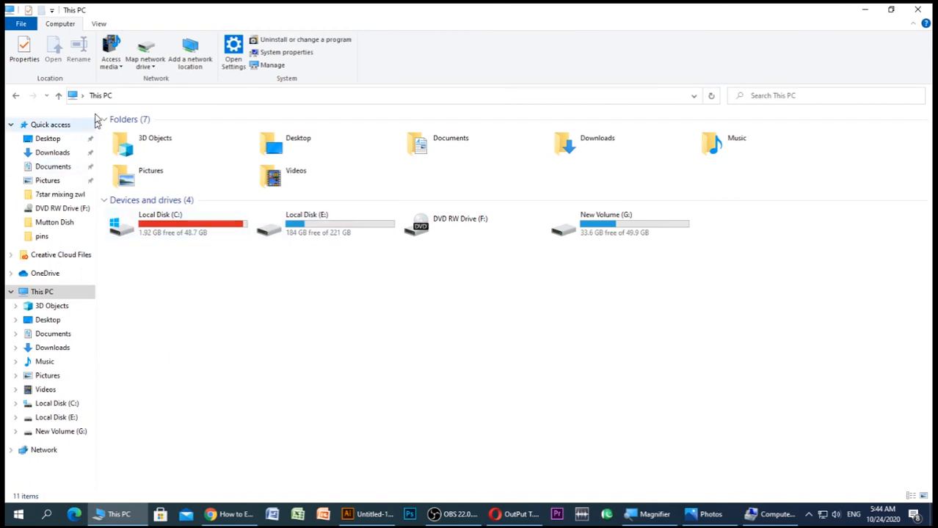
click(917, 10)
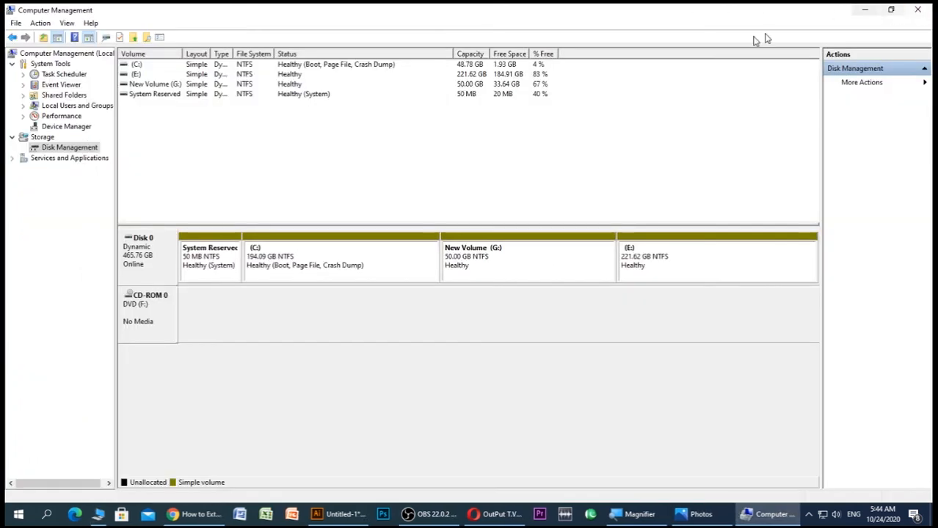
click(865, 10)
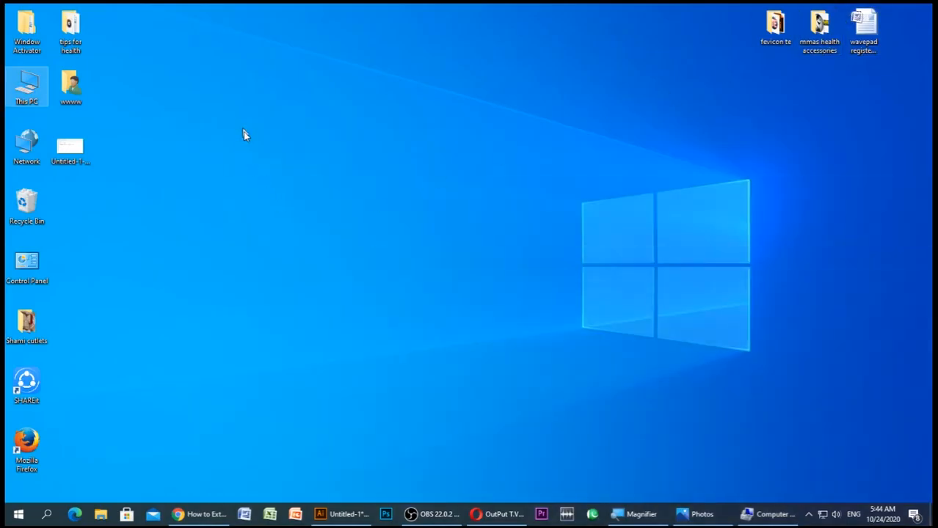
right_click(243, 129)
click(273, 162)
double_click(26, 88)
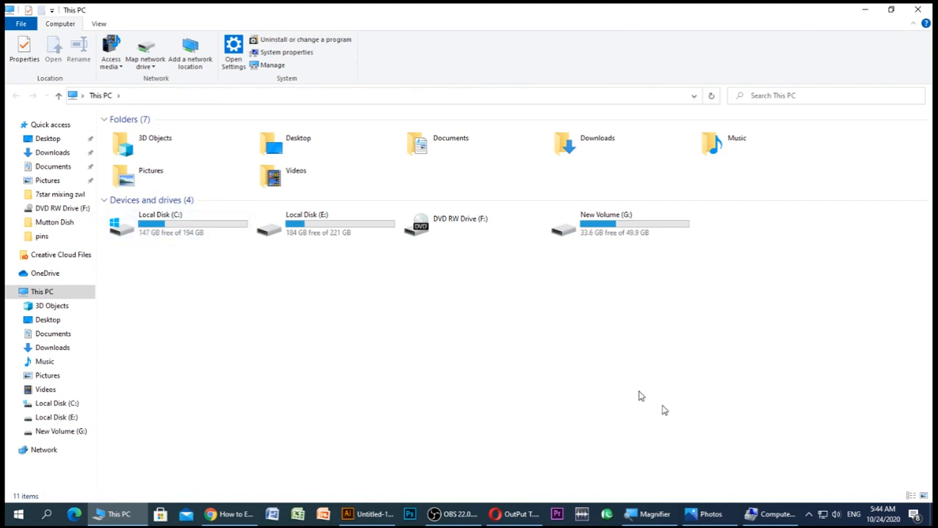
Compare the original drives screenshot in Photos with the current drives in This PC
click(709, 514)
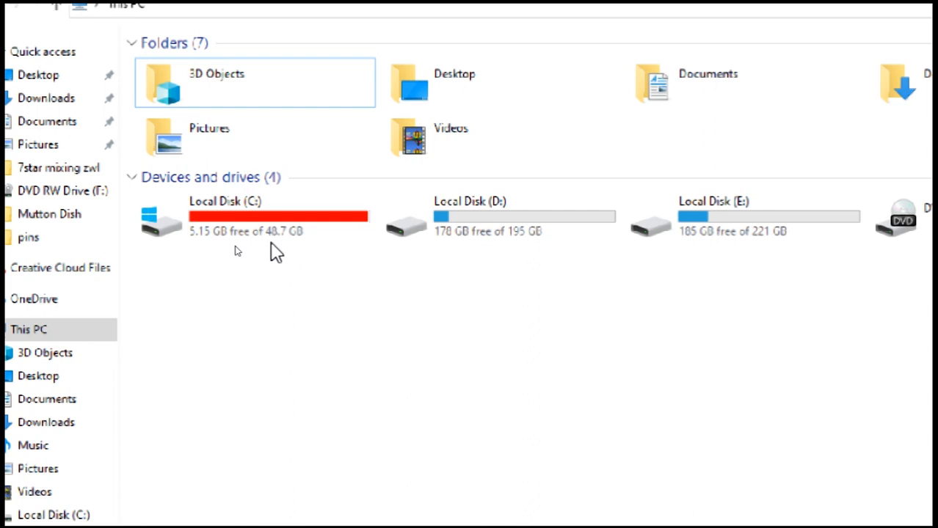
key(super+minus)
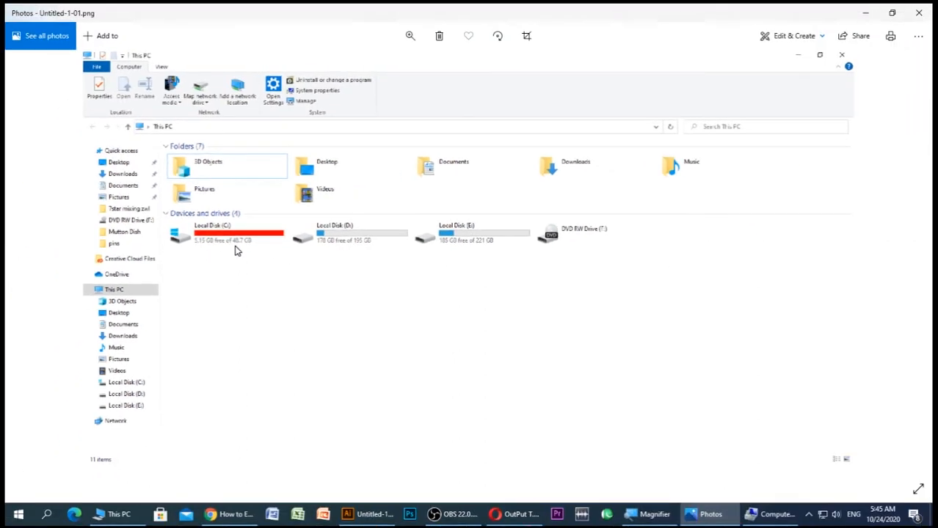
click(760, 515)
click(760, 515)
click(118, 514)
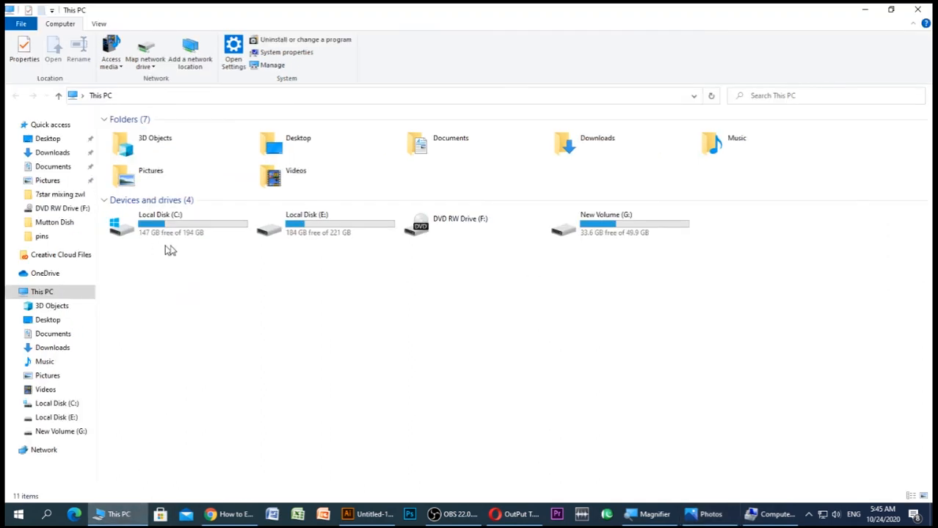